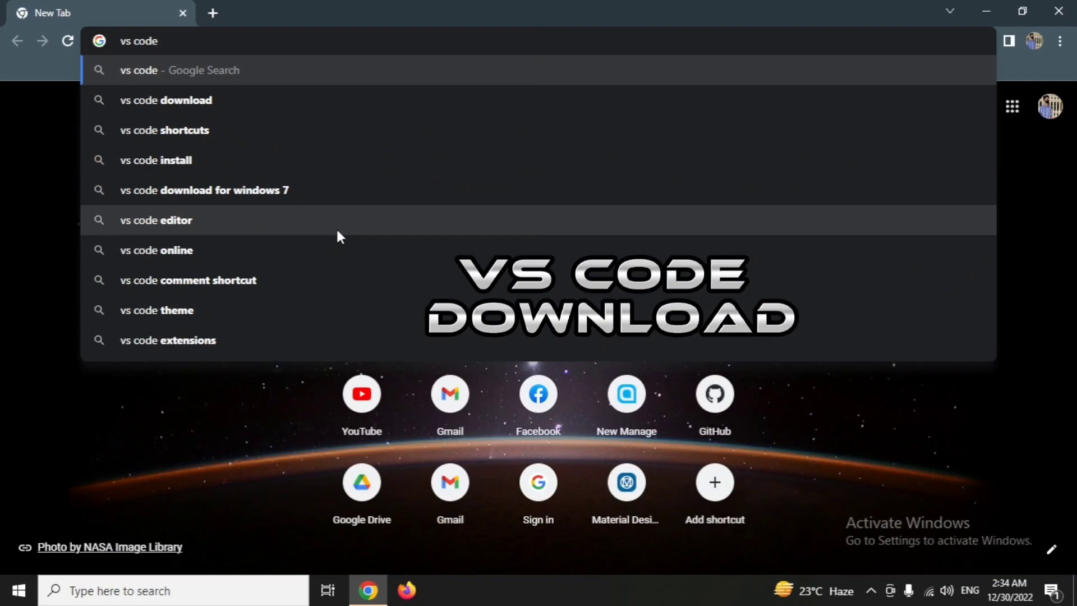
# Search Google for "vs code download" and open the Visual Studio Code download page.
pyautogui.write('do')
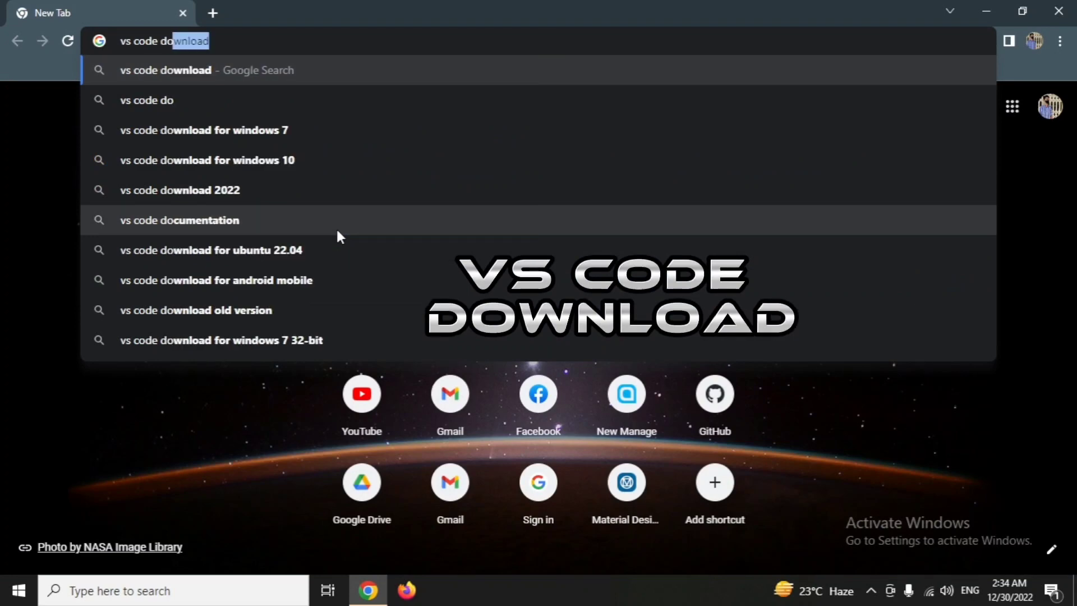
pyautogui.press('Return')
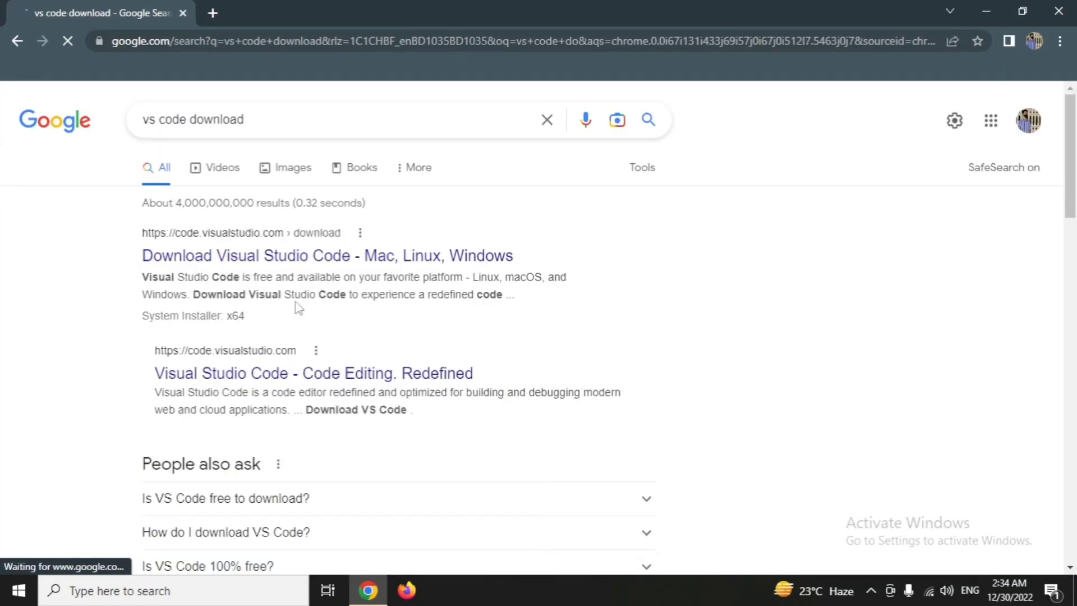
pyautogui.click(308, 257)
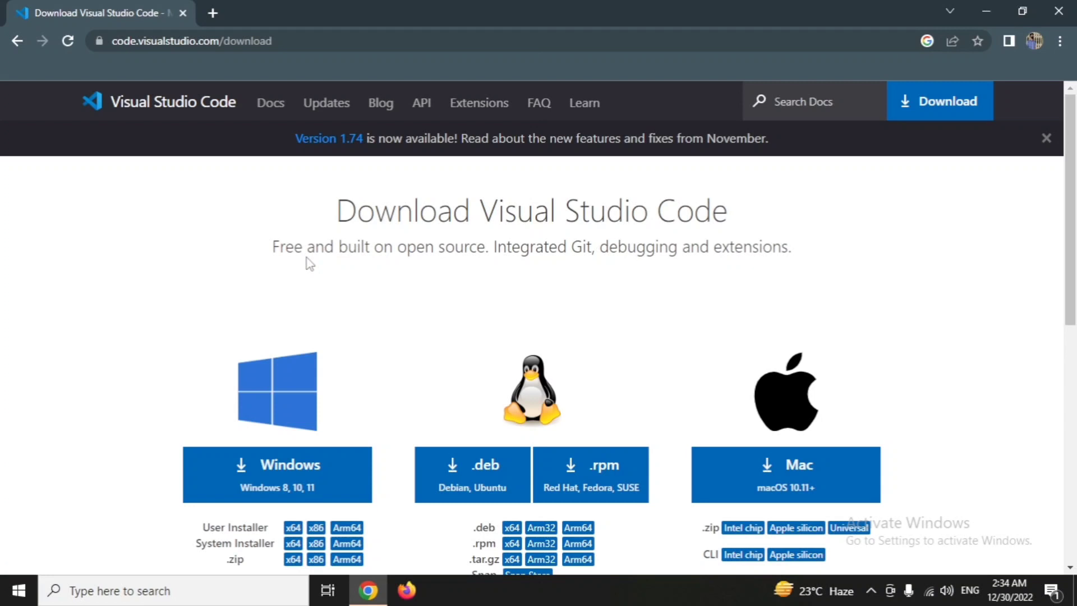
# Download the Windows 8, 10, 11 installer of Visual Studio Code.
pyautogui.click(334, 488)
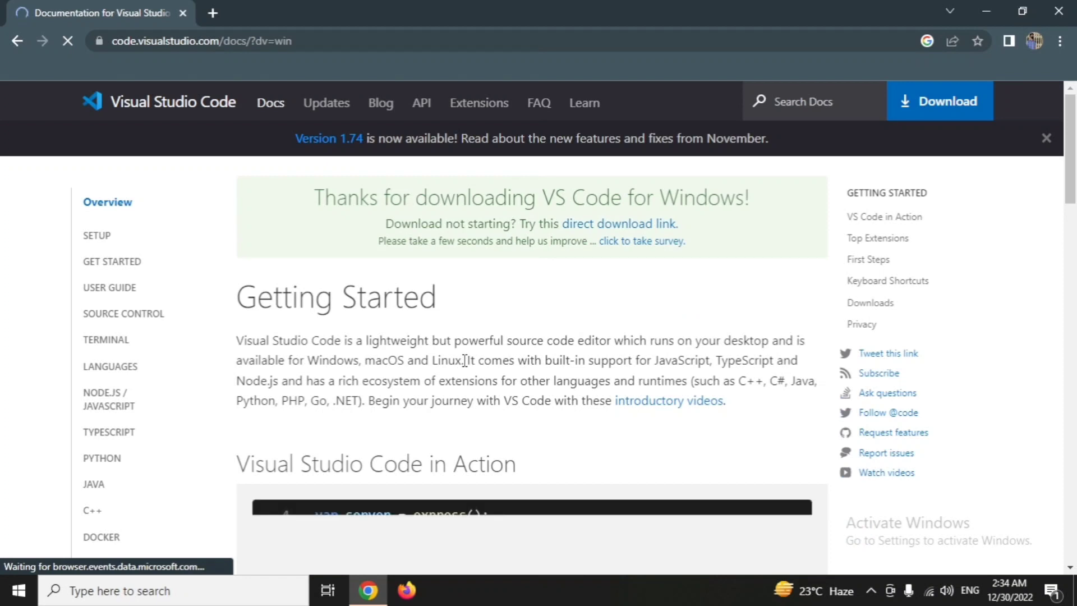
pyautogui.scroll(-1, 465, 360)
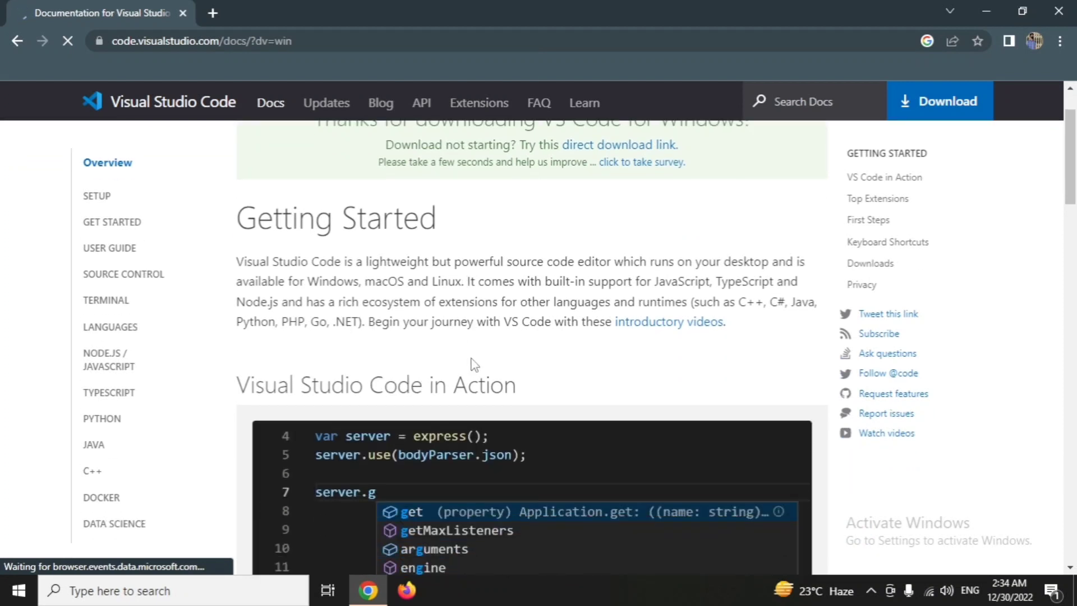
pyautogui.scroll(-1, 473, 364)
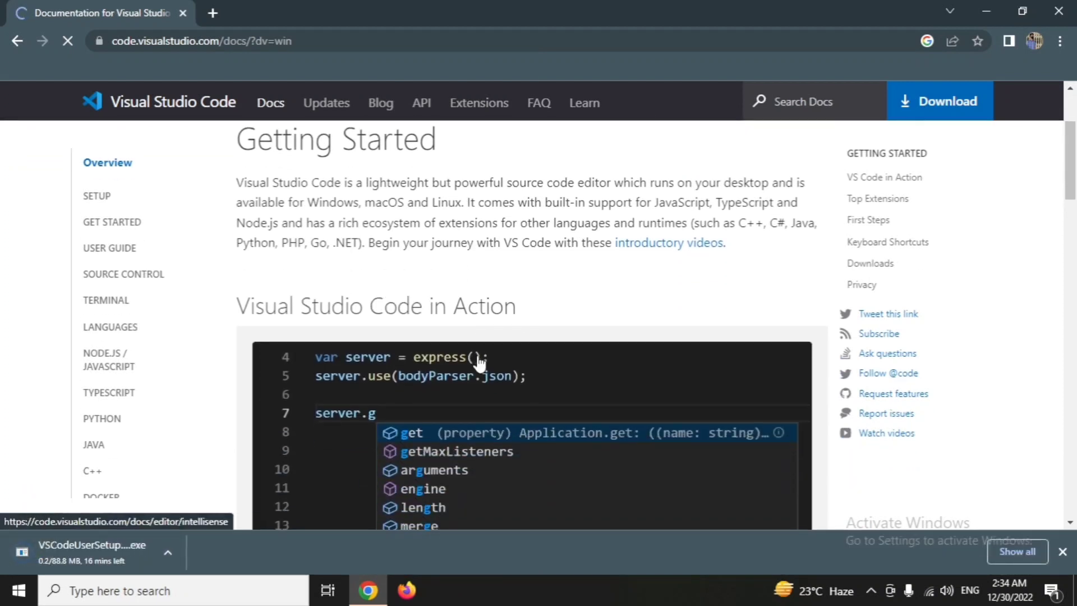
pyautogui.scroll(2, 476, 356)
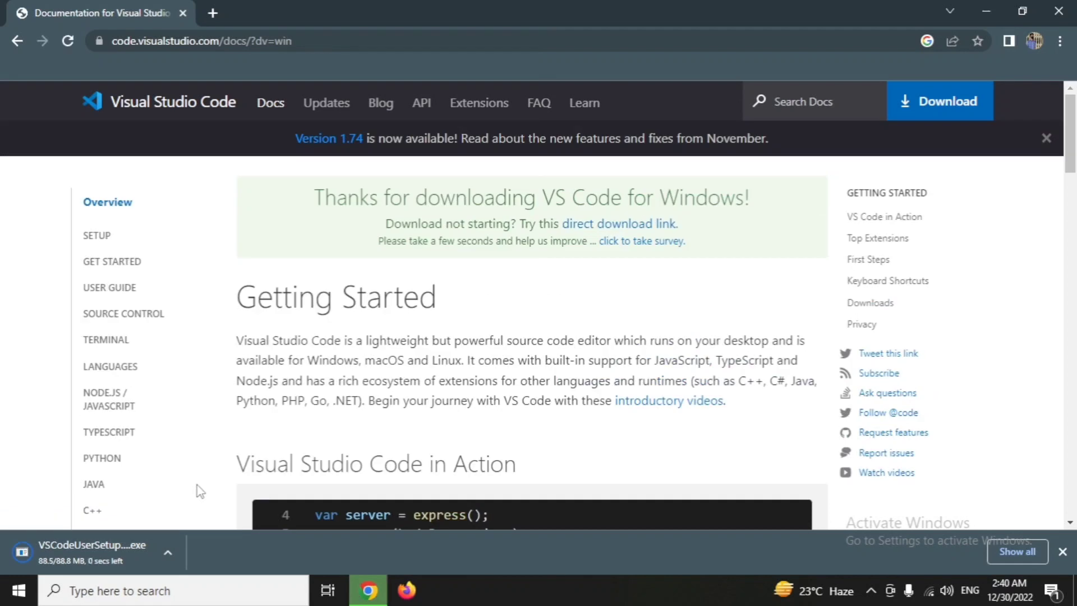
# Run the downloaded VSCodeUserSetup installer and accept its license agreement.
pyautogui.click(170, 553)
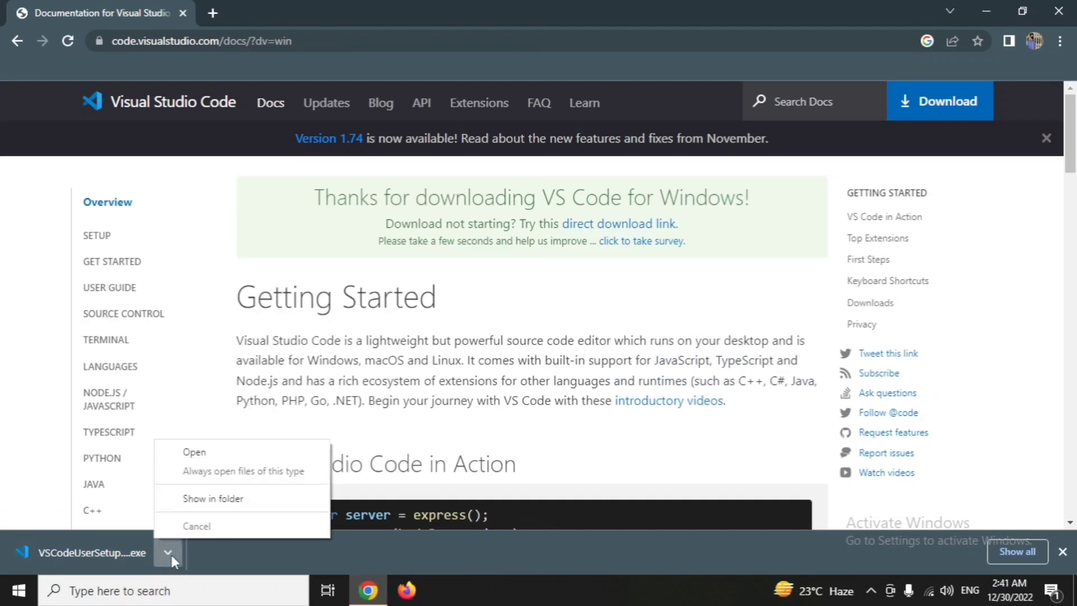
pyautogui.click(188, 455)
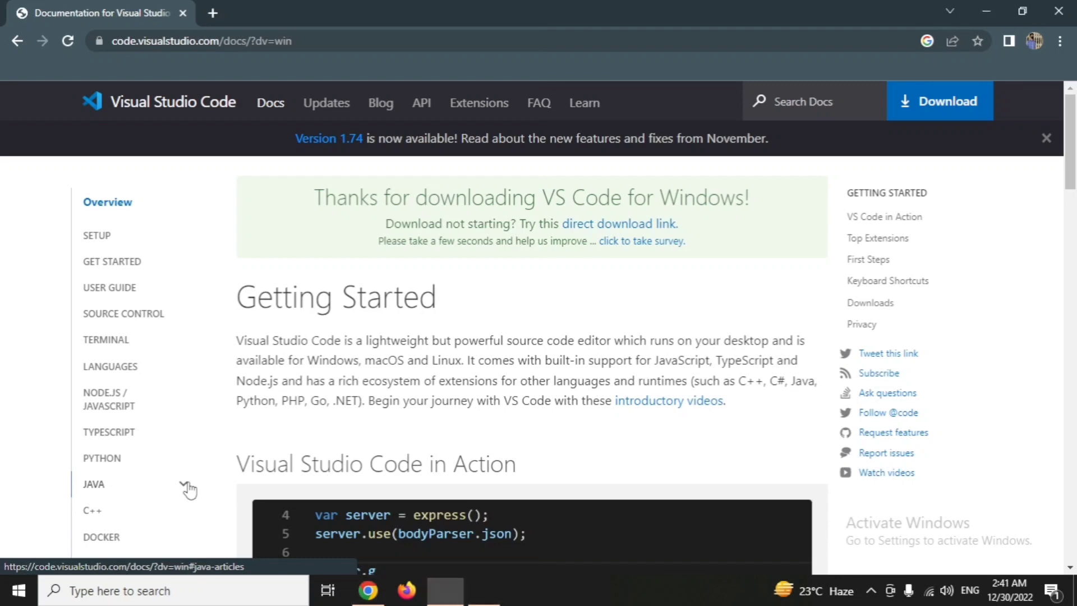
pyautogui.click(341, 401)
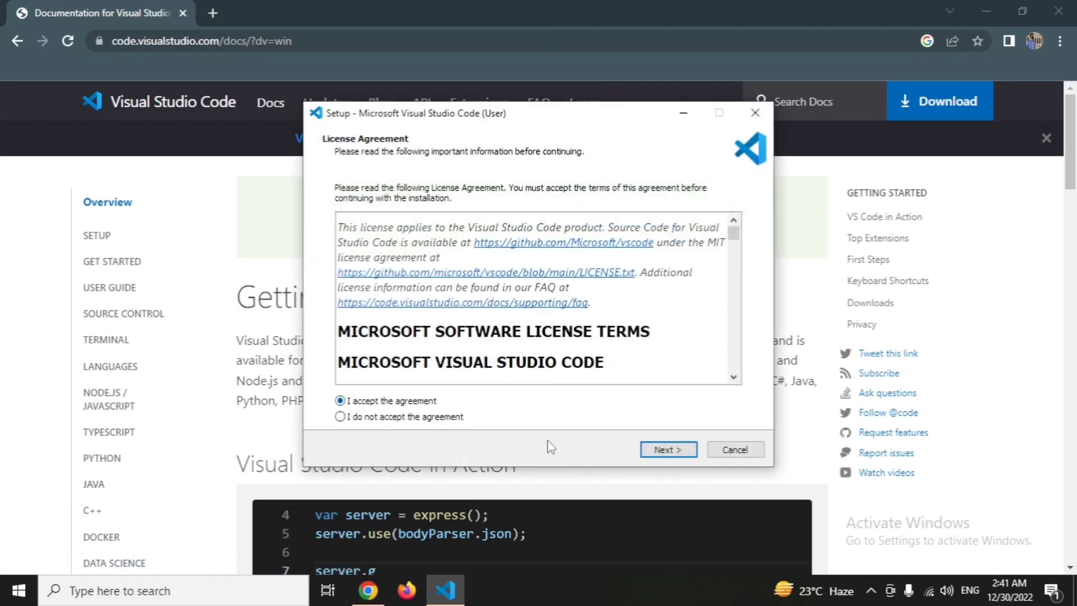
pyautogui.click(668, 450)
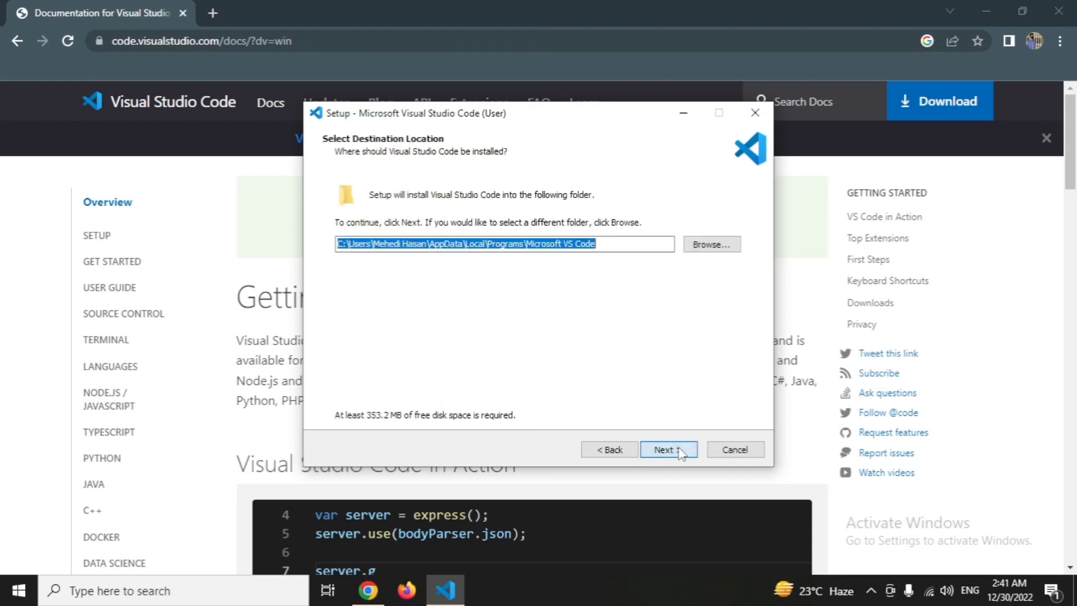
# Install Visual Studio Code with the default destination and Start Menu folders, and enable creating a desktop icon.
pyautogui.click(675, 450)
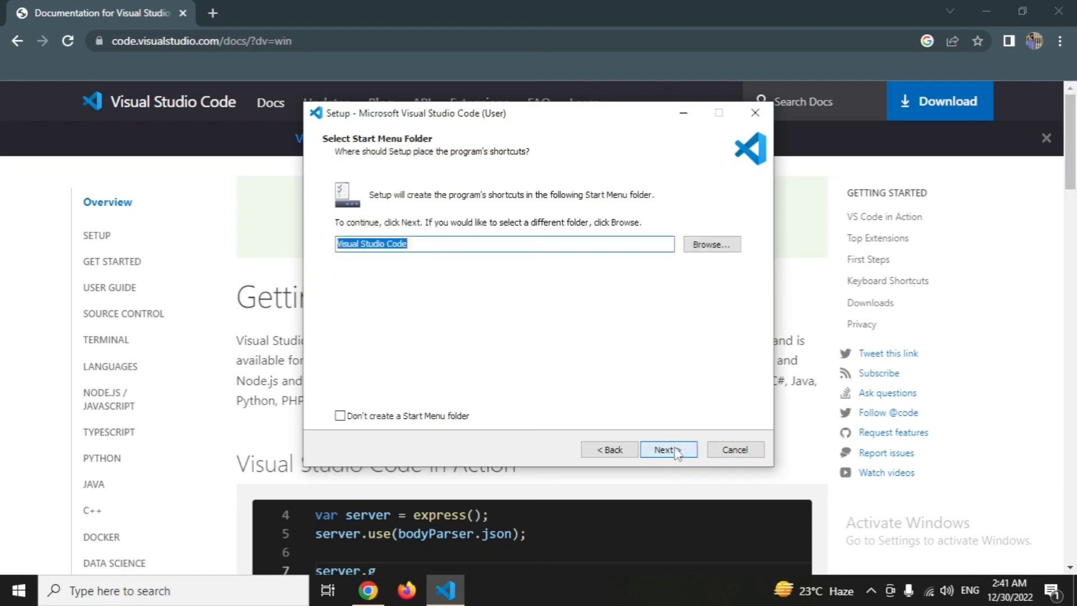
pyautogui.click(675, 450)
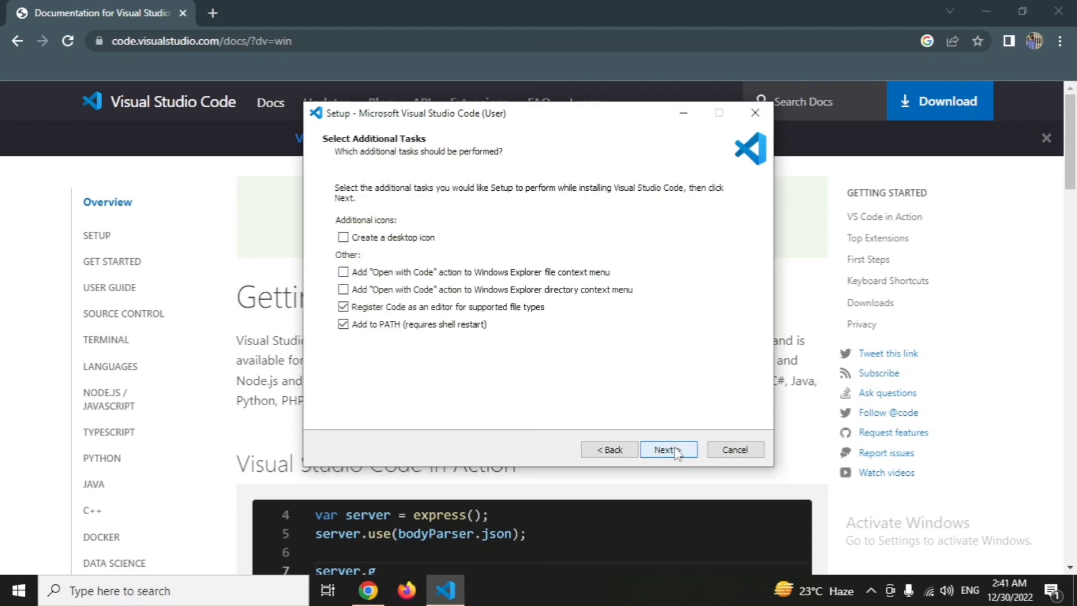
pyautogui.click(343, 237)
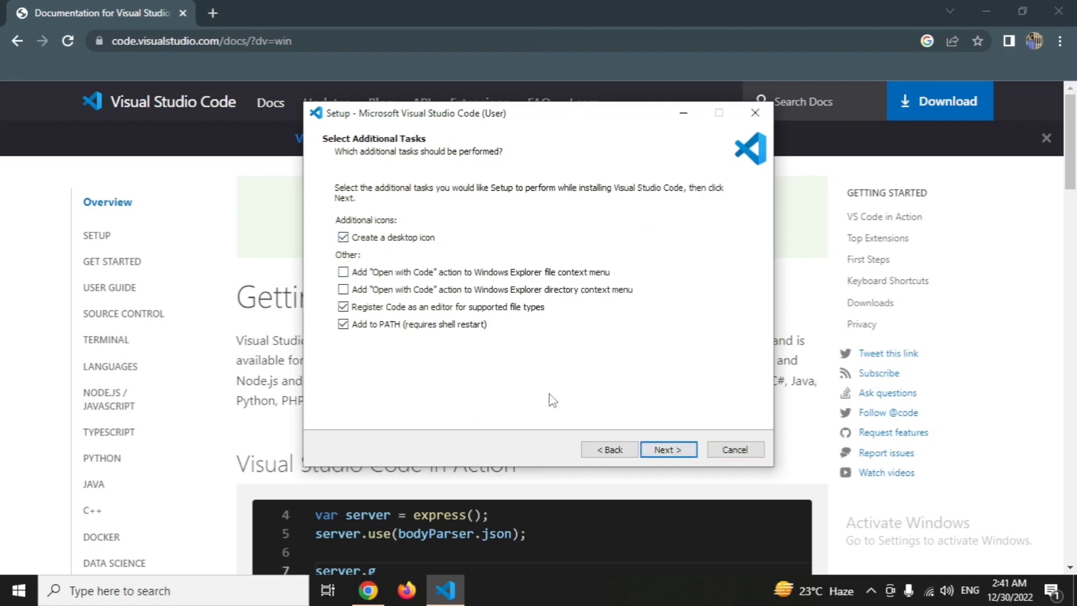
pyautogui.click(666, 451)
pyautogui.click(666, 452)
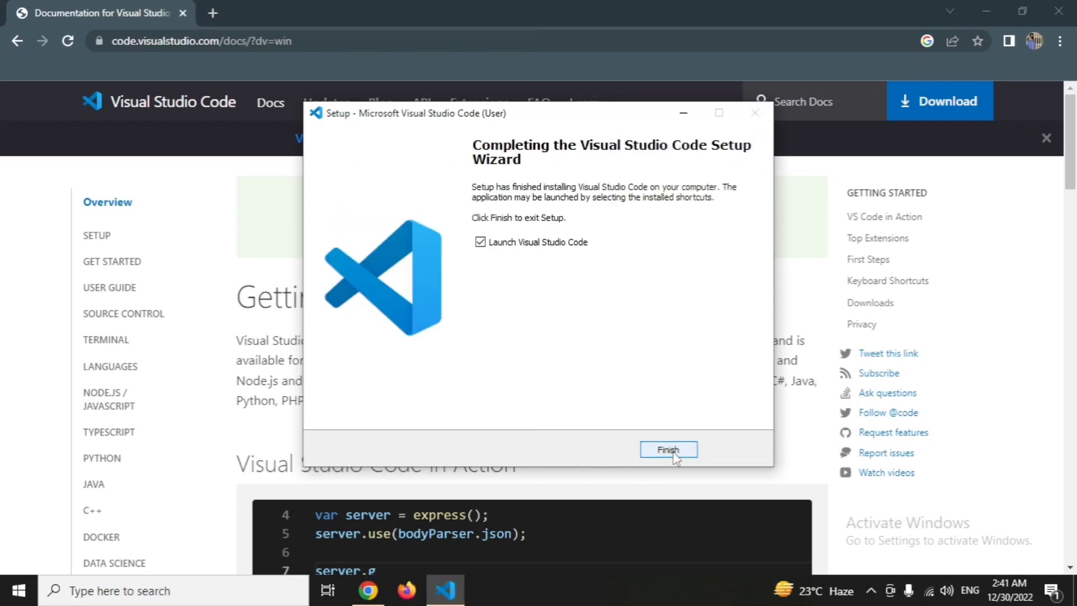
# Finish the setup wizard with Launch Visual Studio Code enabled and maximize the editor window.
pyautogui.click(669, 450)
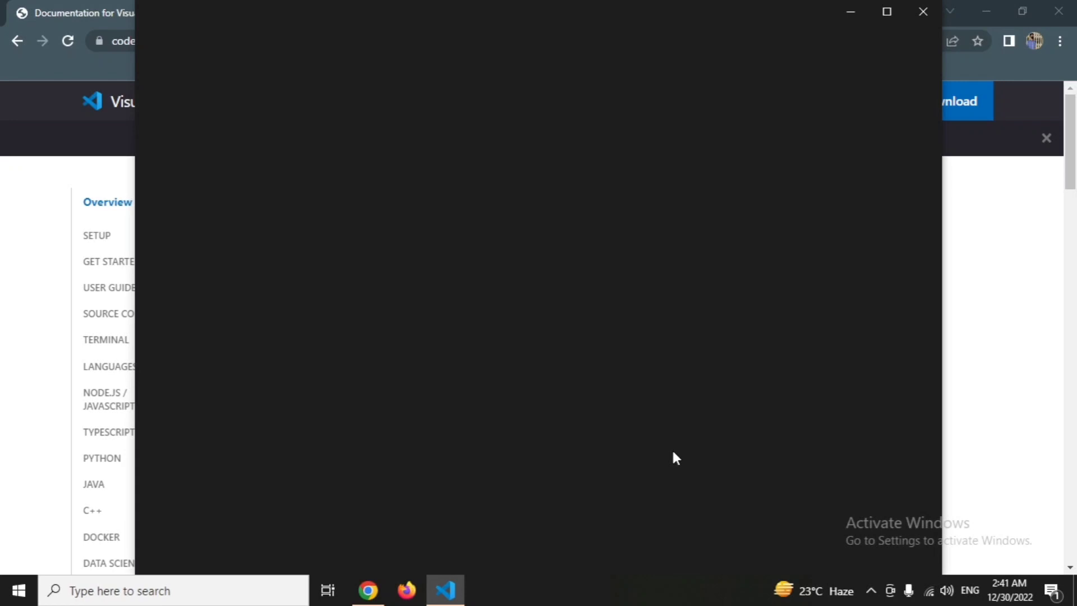
pyautogui.click(887, 13)
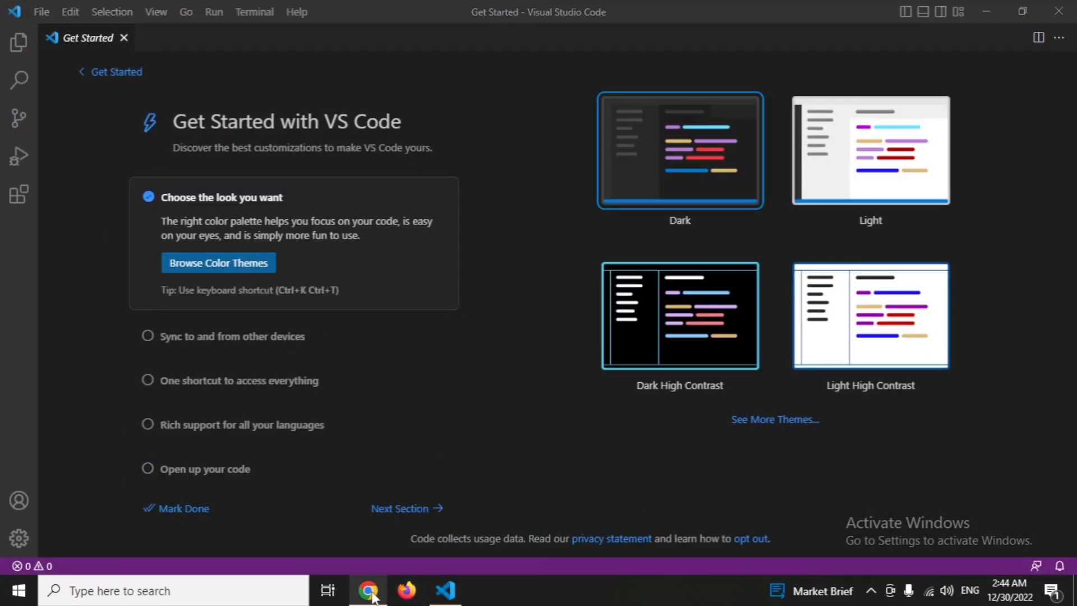
# Switch to Chrome, search for "vs code shortcut" in a new tab, and open keyboard-shortcuts-windows.pdf.
pyautogui.click(370, 594)
pyautogui.click(214, 11)
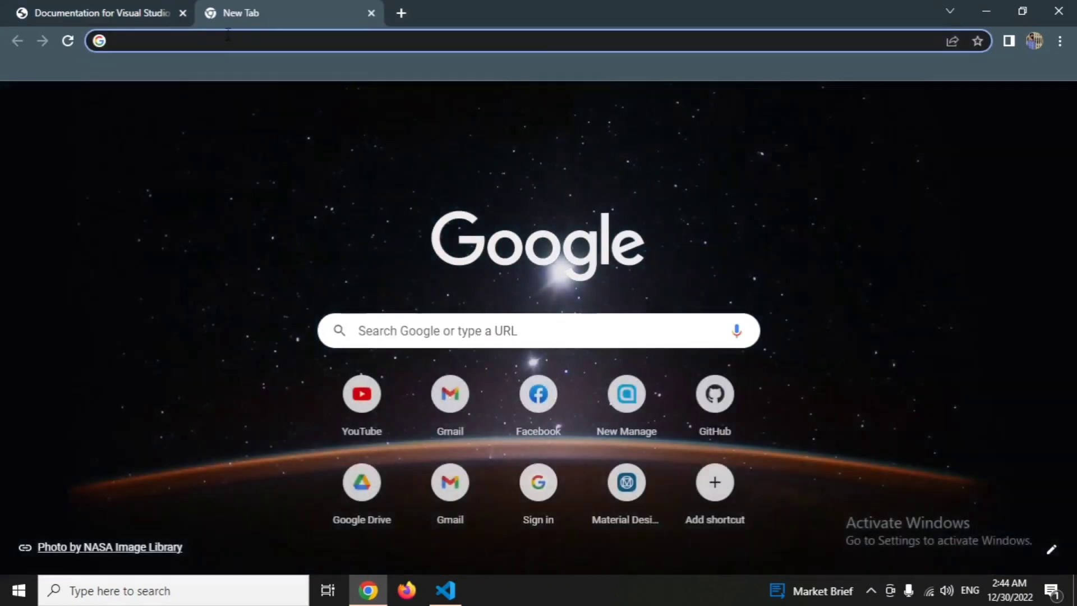
pyautogui.click(227, 36)
pyautogui.write('vs')
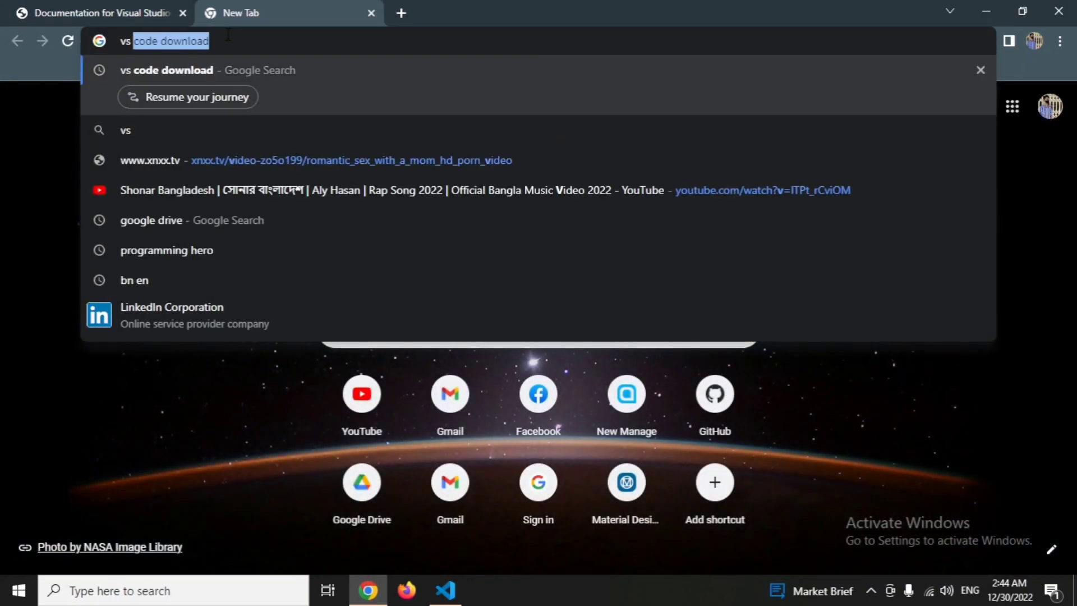
pyautogui.write(' c')
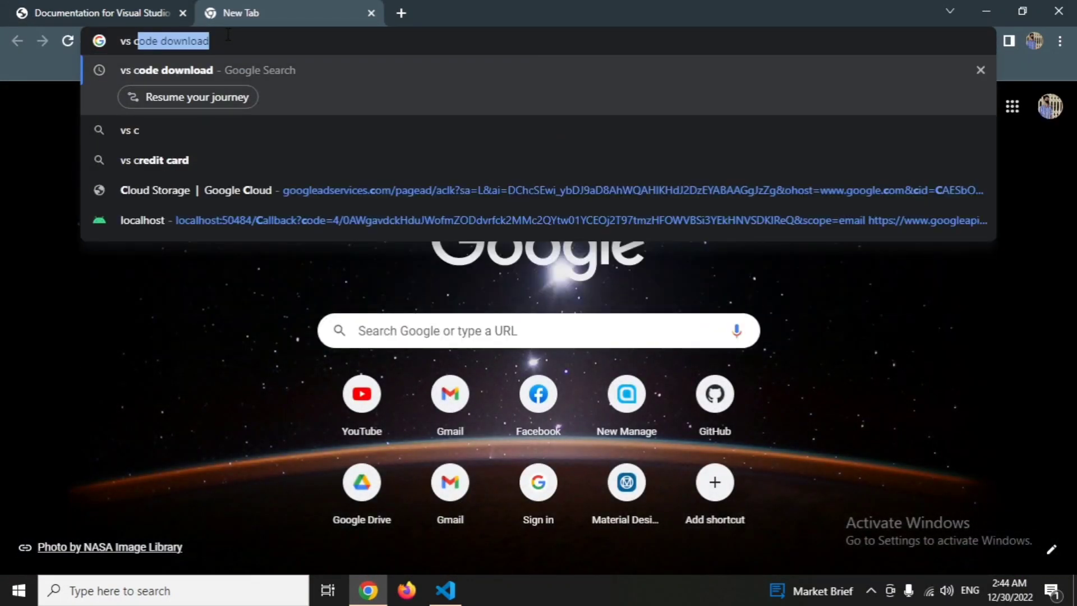
pyautogui.write('ode s')
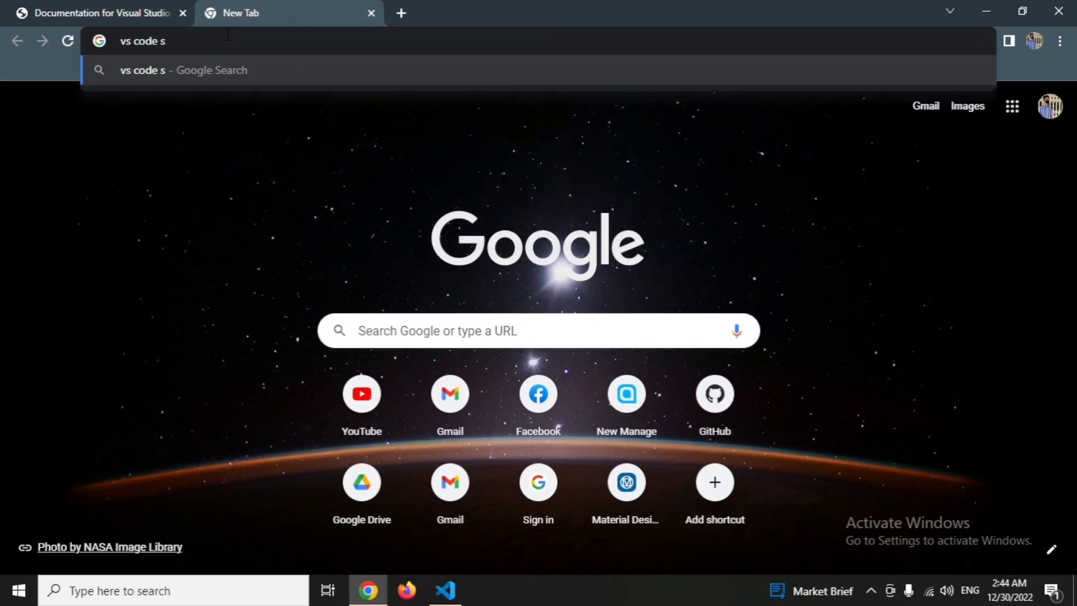
pyautogui.write('hort')
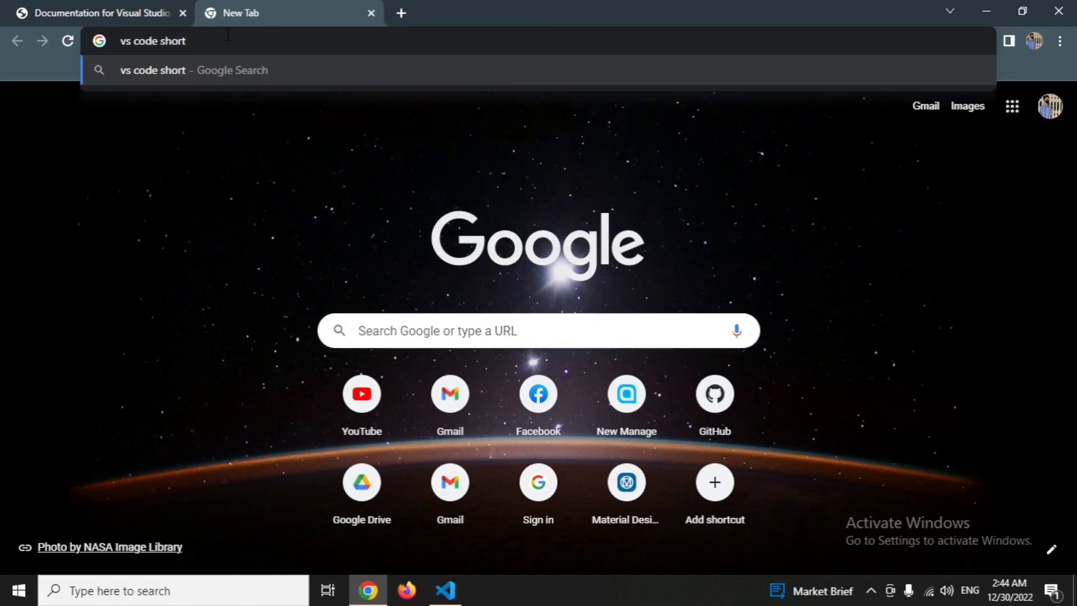
pyautogui.write('cut')
pyautogui.press('Return')
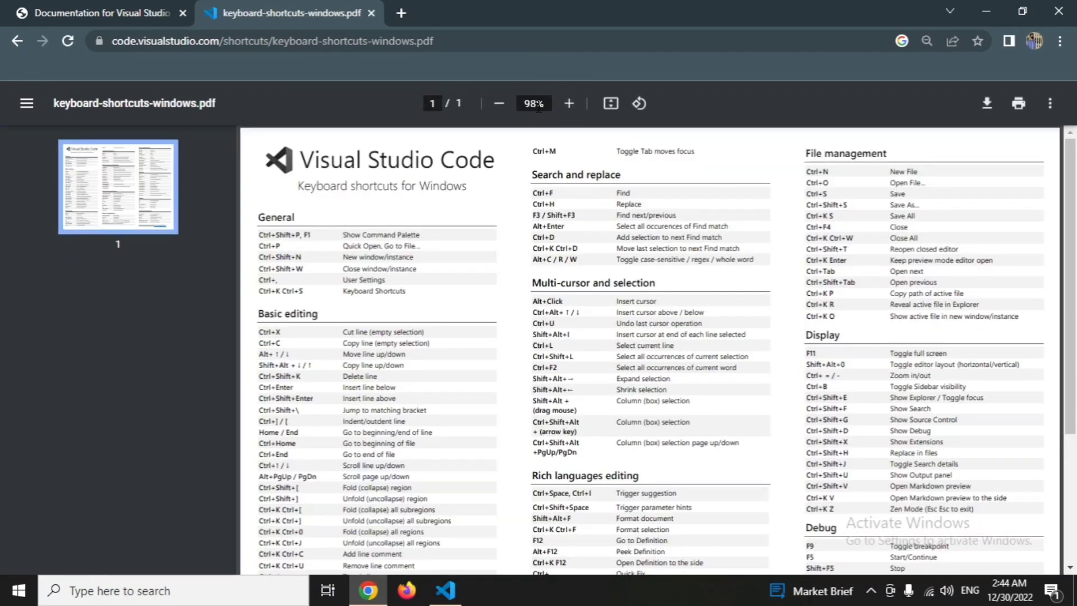
# Zoom the keyboard shortcuts PDF to 100% and look through its shortcut lists.
pyautogui.click(569, 103)
pyautogui.scroll(-6, 753, 323)
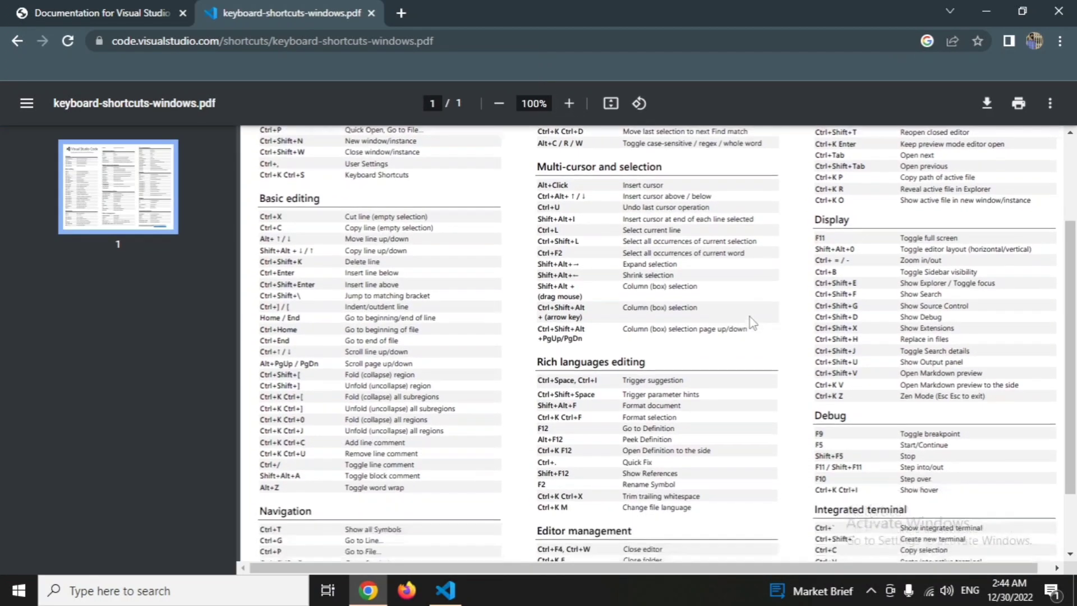
pyautogui.scroll(5, 755, 322)
pyautogui.scroll(-1, 761, 318)
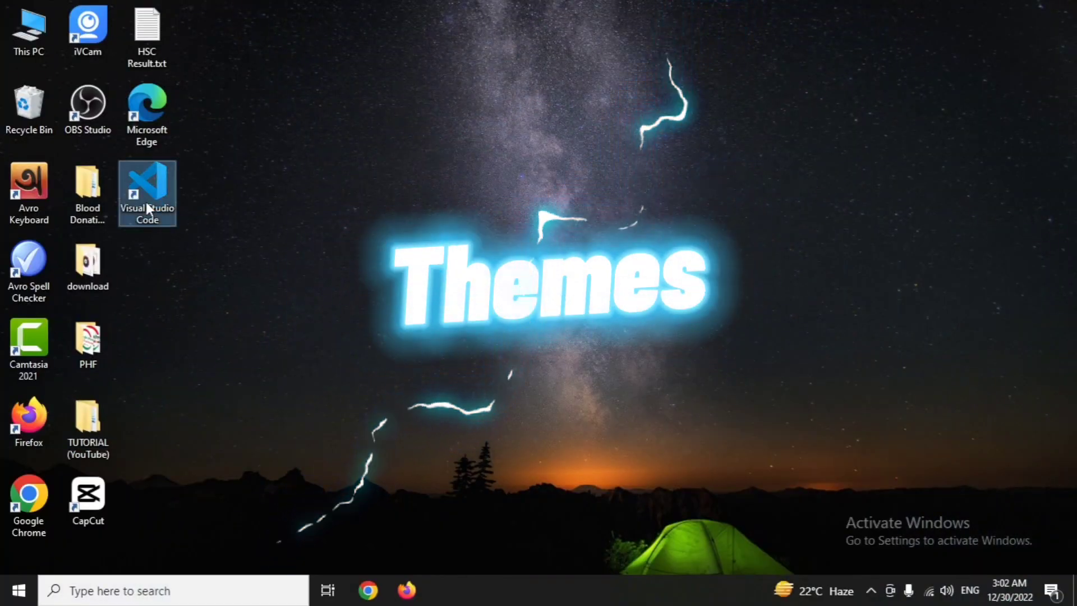
# Launch Visual Studio Code from the desktop and search the extensions marketplace for "andromeda".
pyautogui.doubleClick(147, 207)
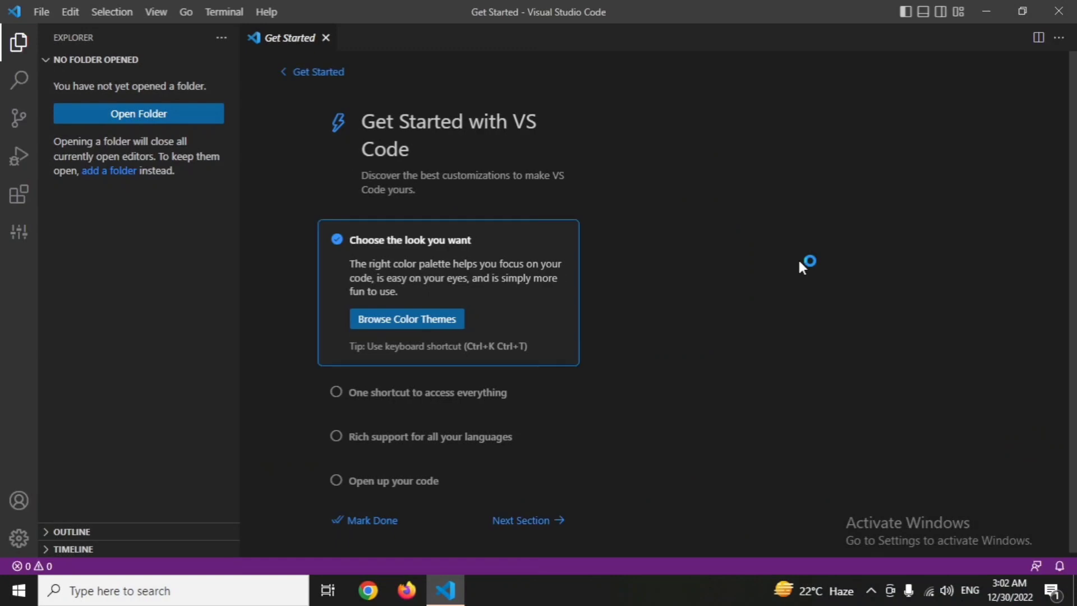
pyautogui.click(19, 200)
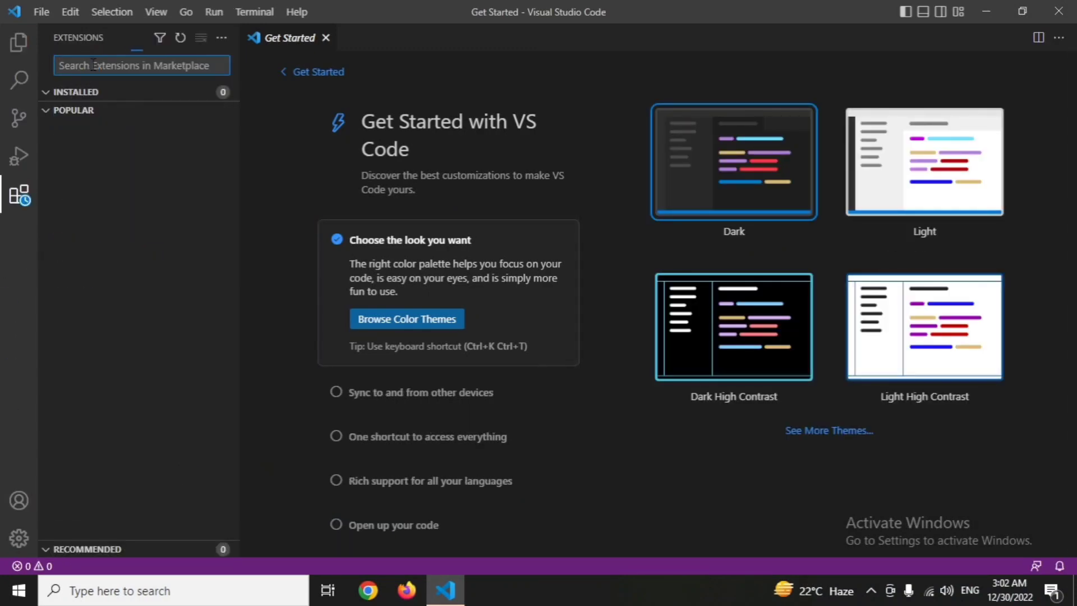
pyautogui.write('andro')
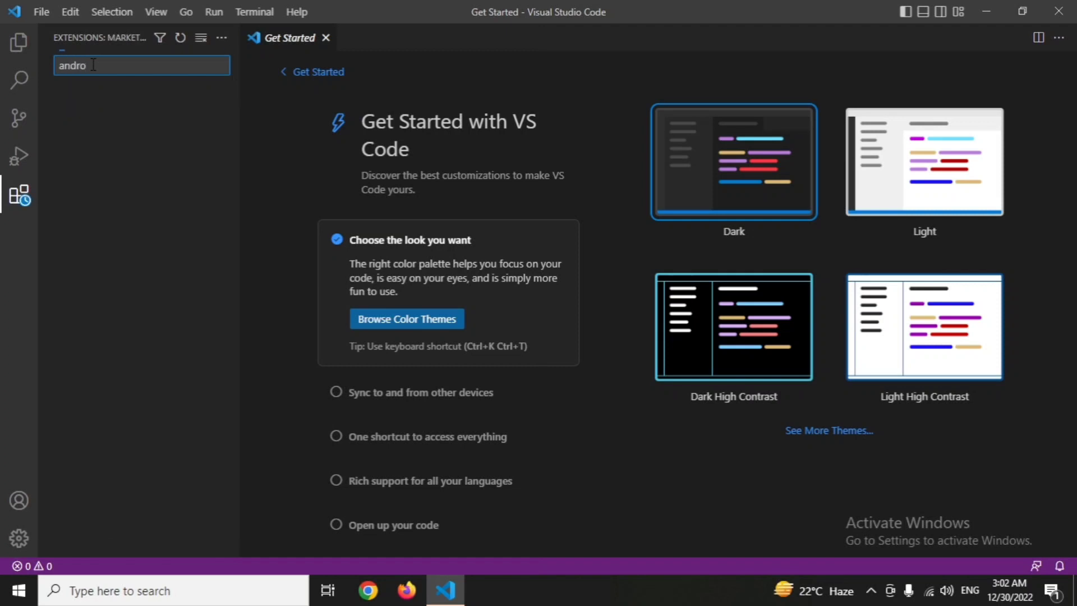
pyautogui.write('med')
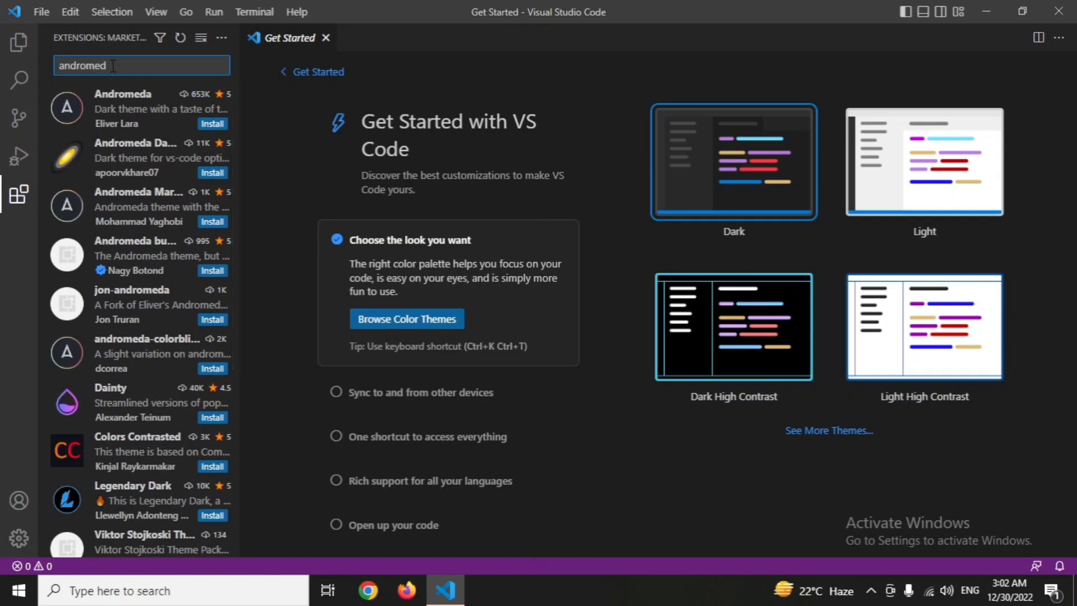
pyautogui.write('i')
pyautogui.write('a')
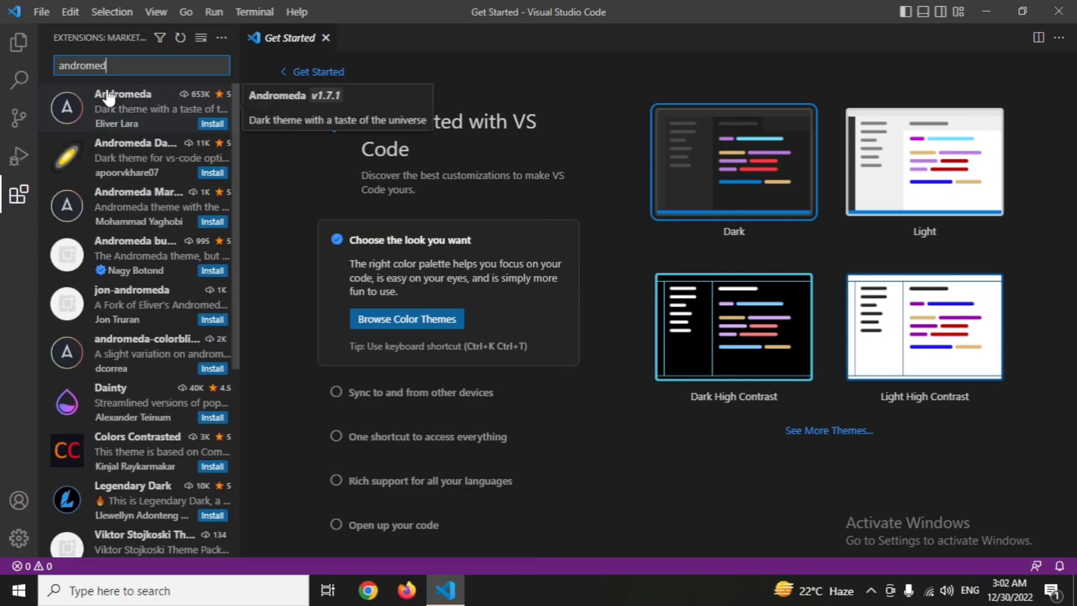
pyautogui.write('a')
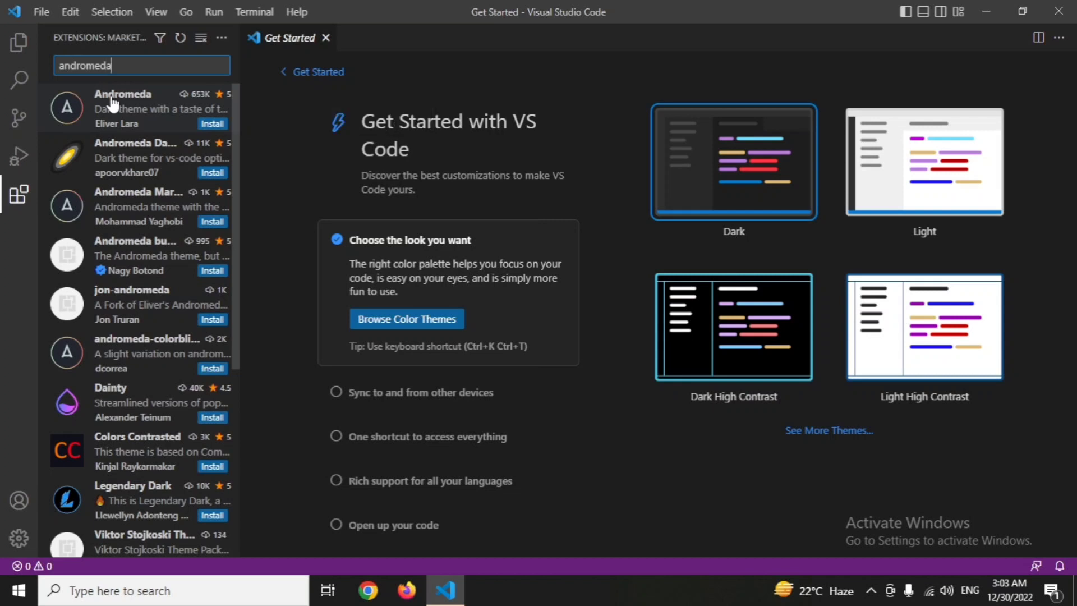
# Install the Andromeda v1.7.1 dark theme extension from the marketplace results.
pyautogui.click(116, 111)
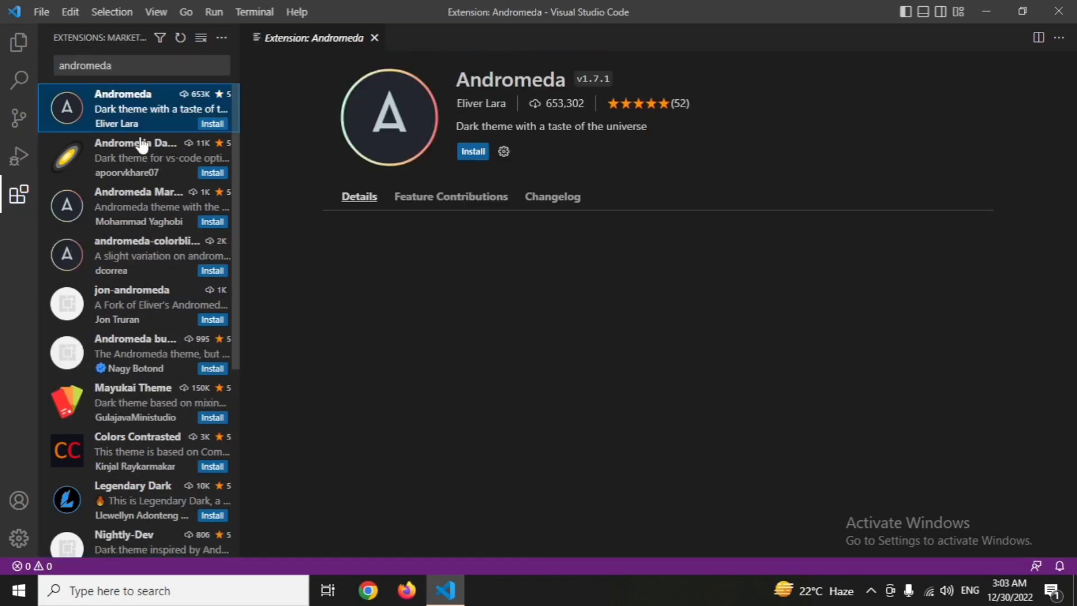
pyautogui.click(473, 151)
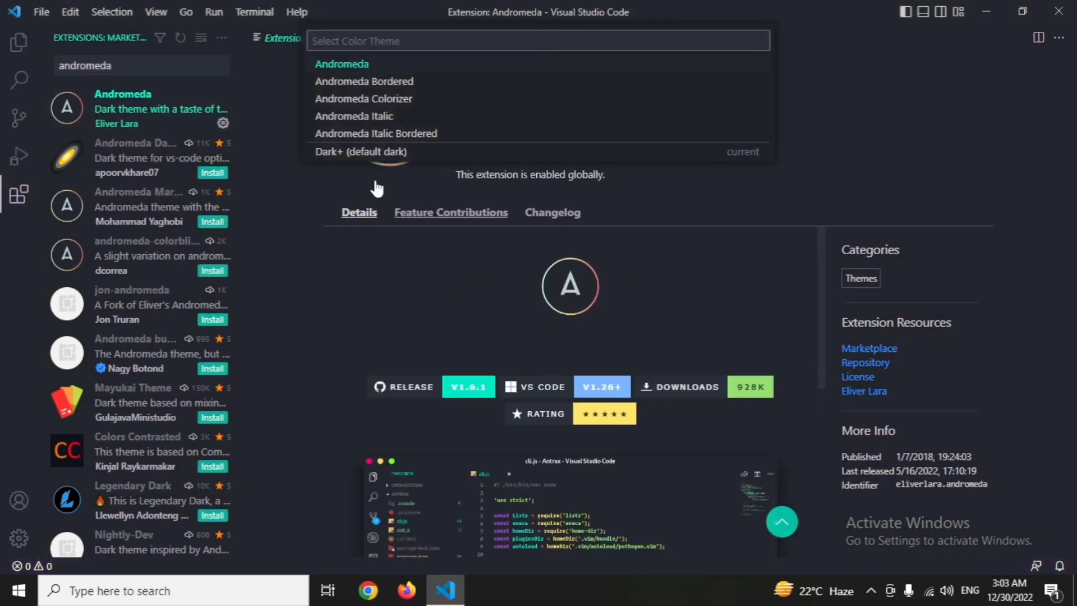
pyautogui.click(21, 193)
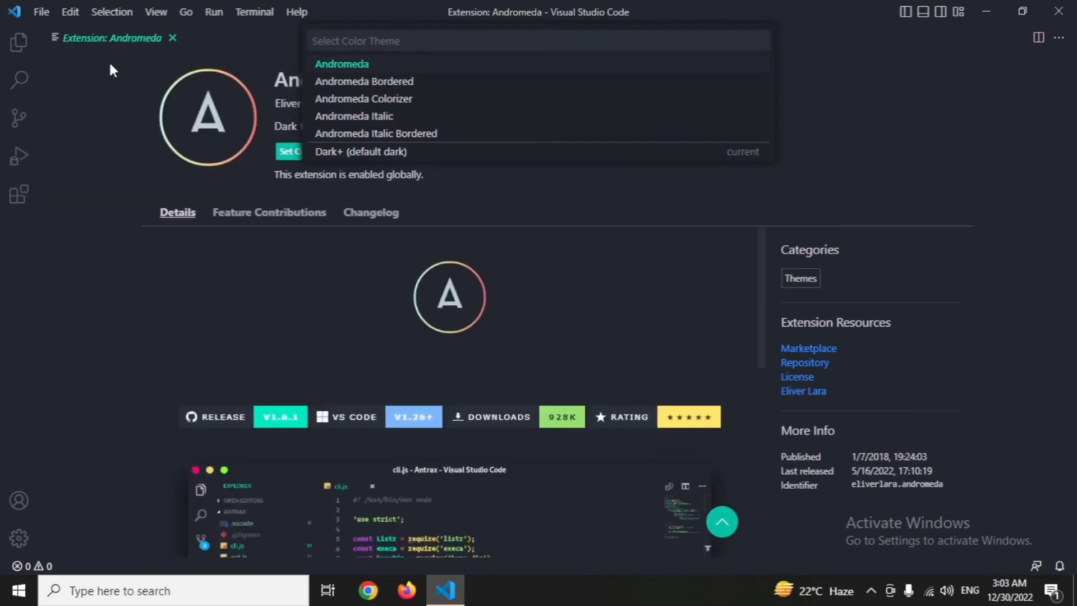
pyautogui.click(17, 195)
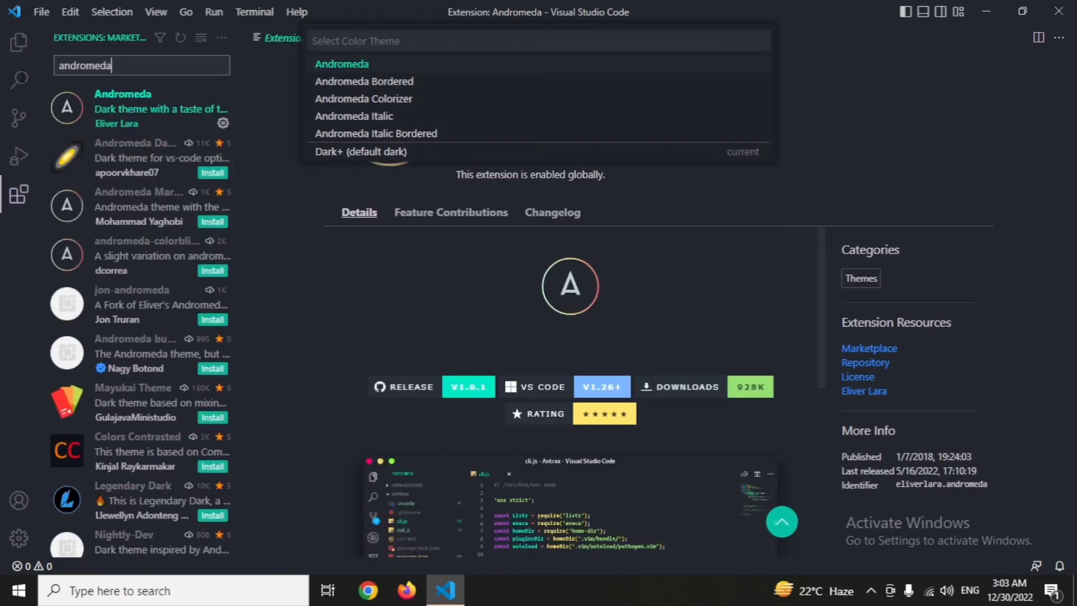
# Search the extensions marketplace for "Dracu", then install Dracula Official and apply its Dracula color theme.
pyautogui.moveTo(114, 66); pyautogui.dragTo(22, 77)
pyautogui.write('Dra')
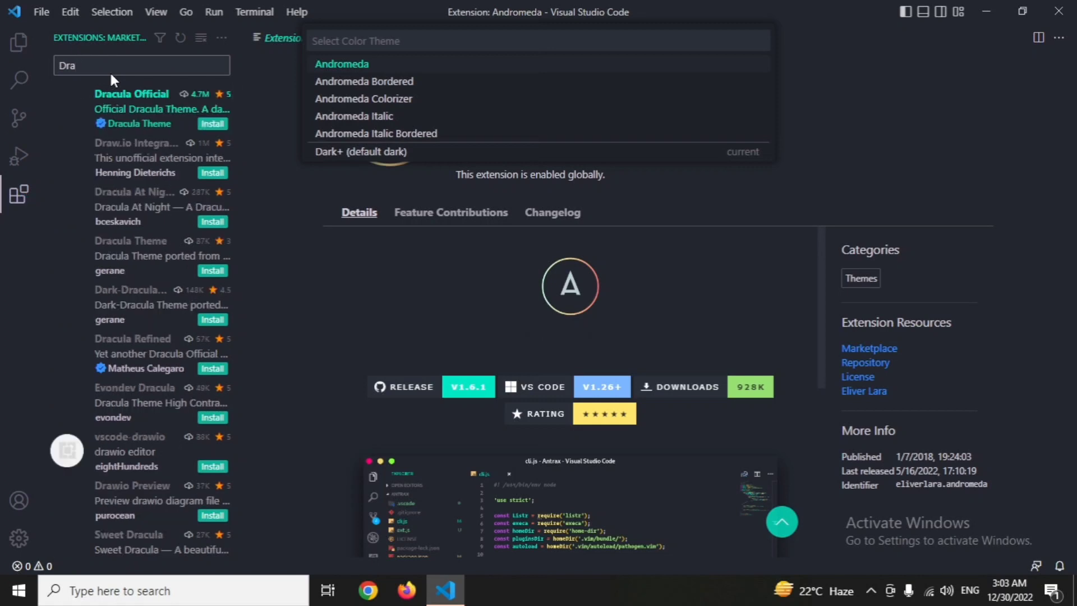
pyautogui.write('cu')
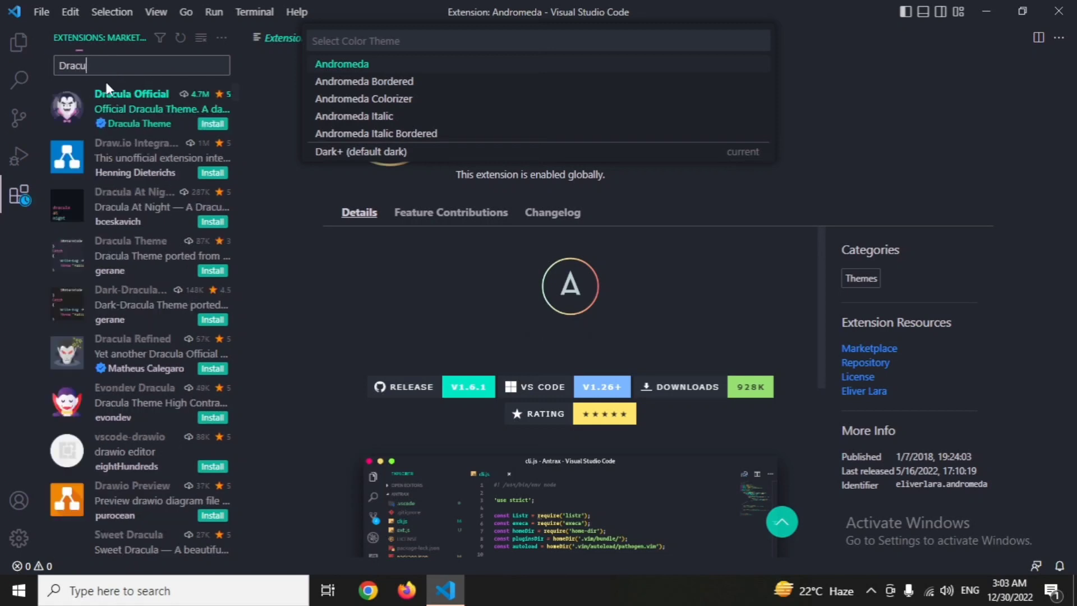
pyautogui.click(84, 113)
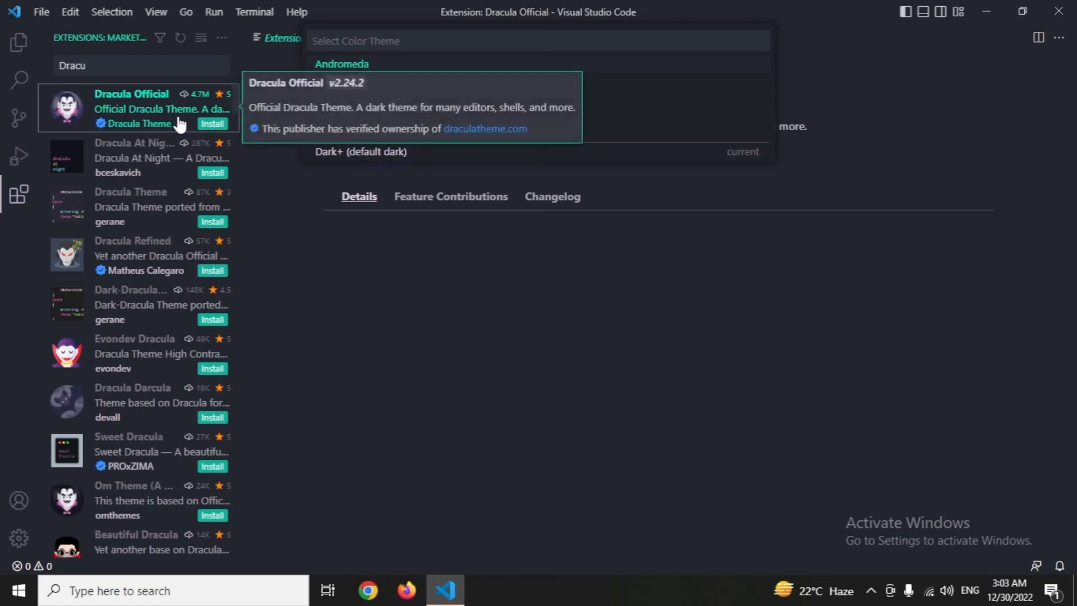
pyautogui.click(212, 123)
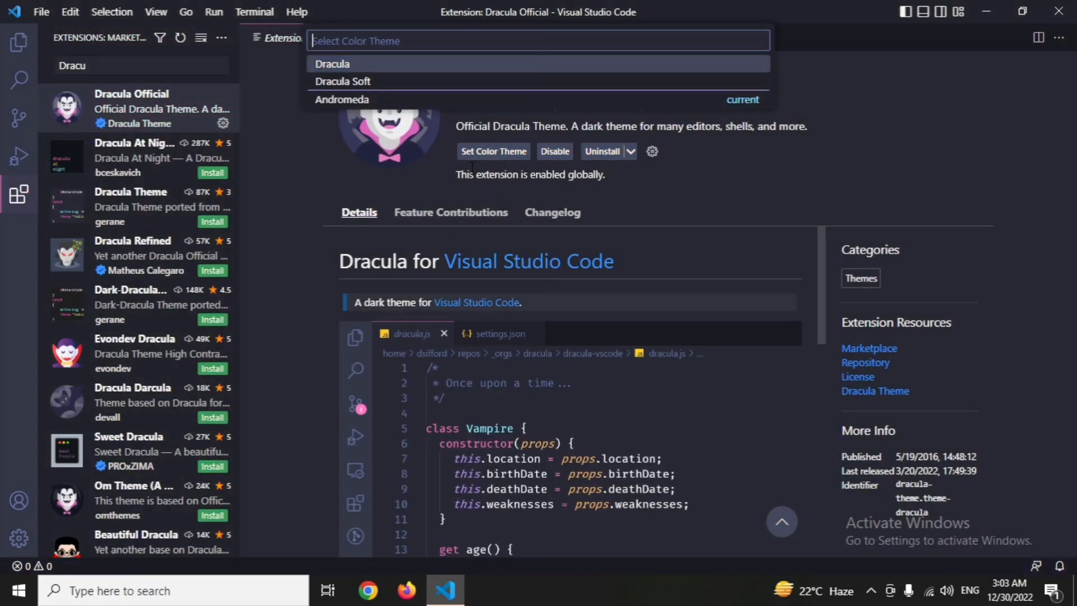
pyautogui.click(876, 170)
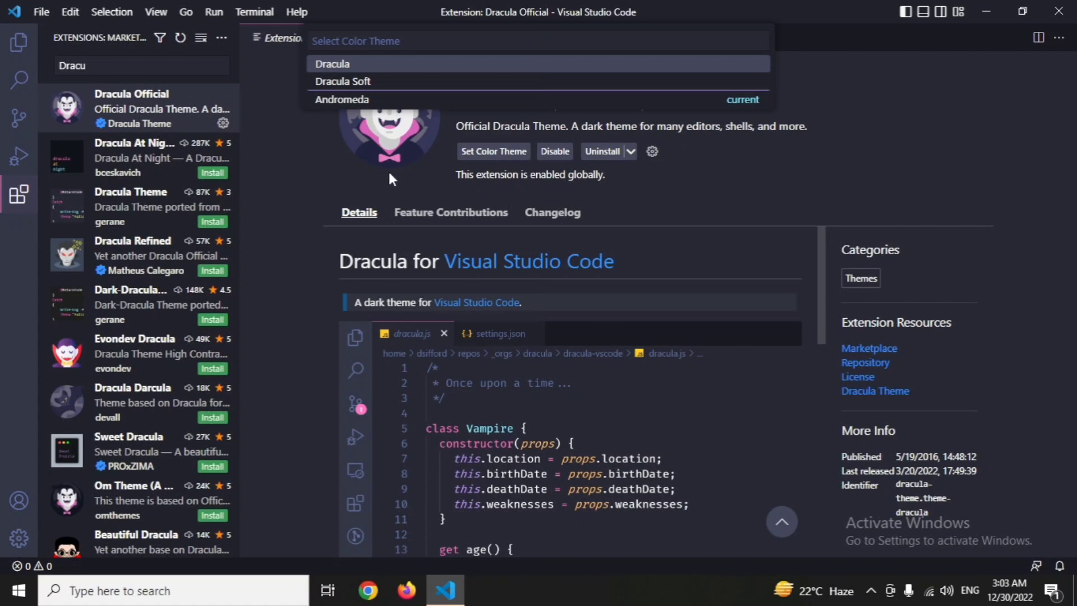
pyautogui.click(363, 70)
# Find Community Material Theme by searching "community", install it with the Community Material Theme Darker color theme, and close its page.
pyautogui.doubleClick(59, 65)
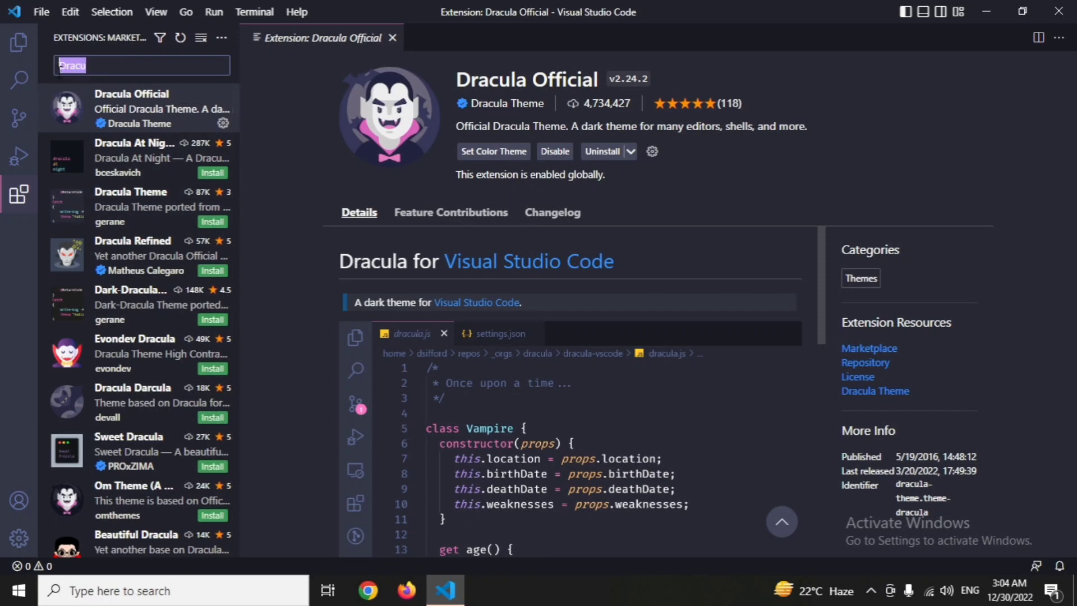
pyautogui.write('commu')
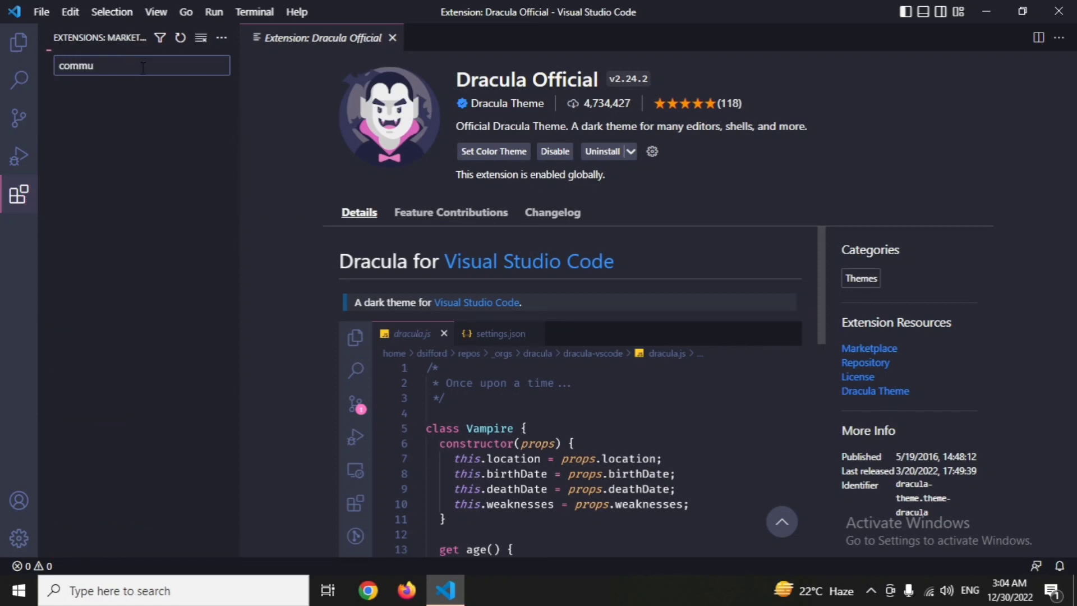
pyautogui.write('nity')
pyautogui.click(144, 100)
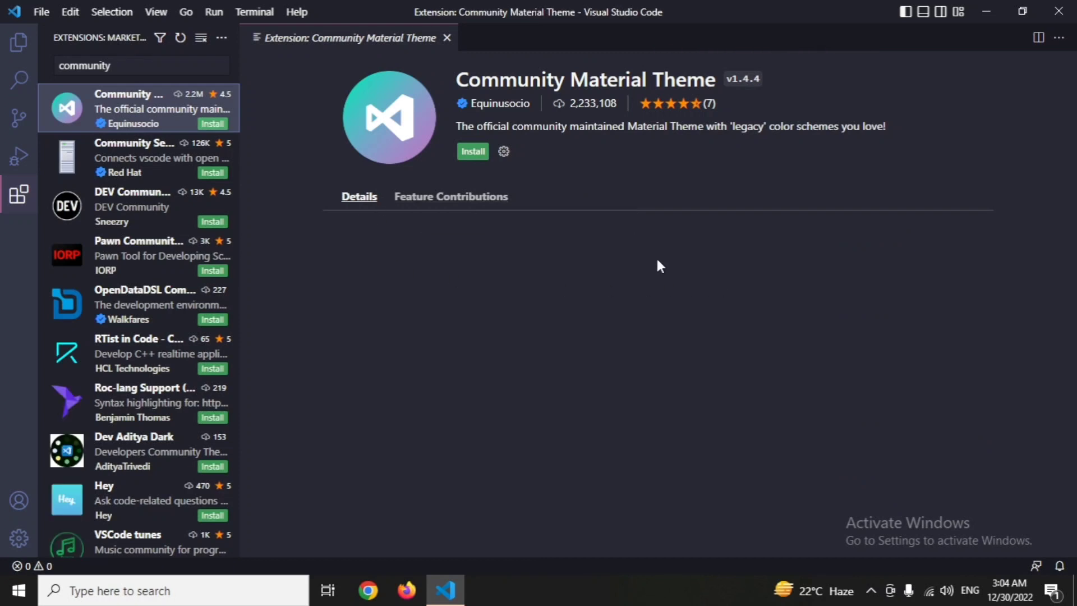
pyautogui.click(482, 154)
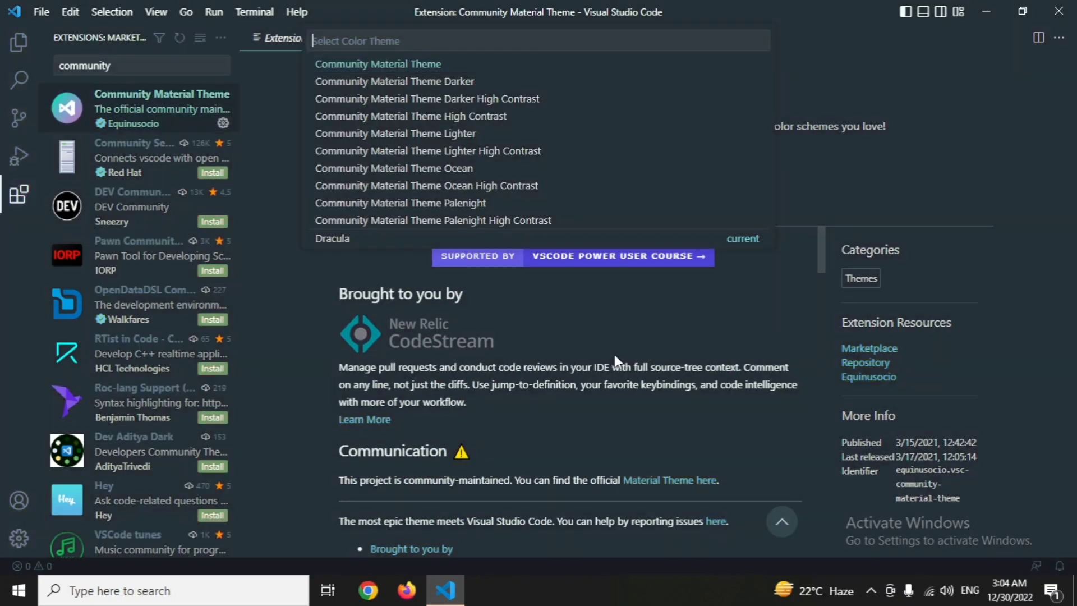
pyautogui.click(406, 80)
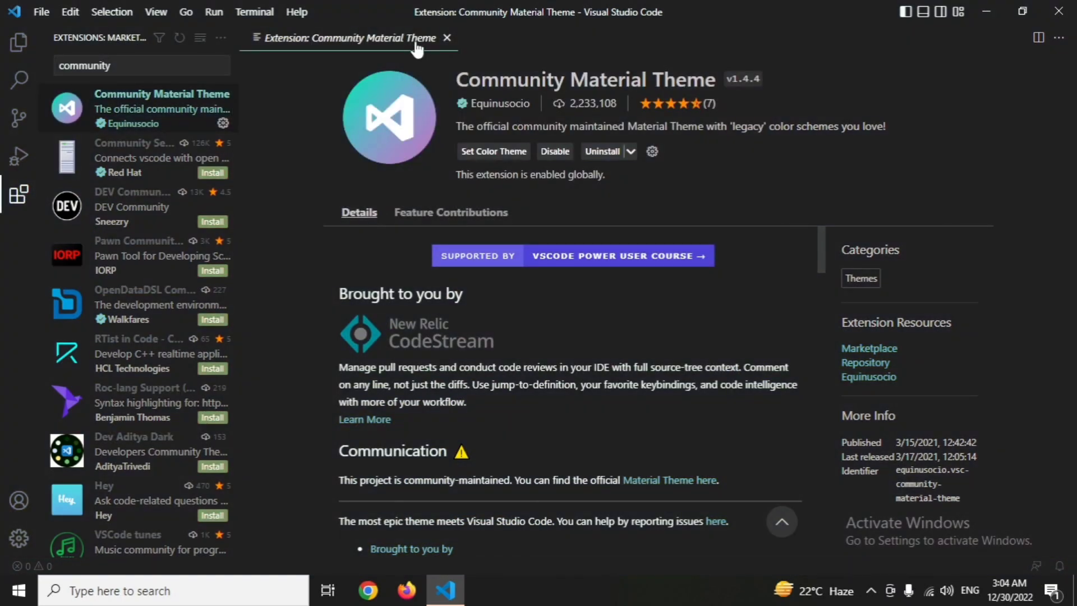
pyautogui.click(446, 38)
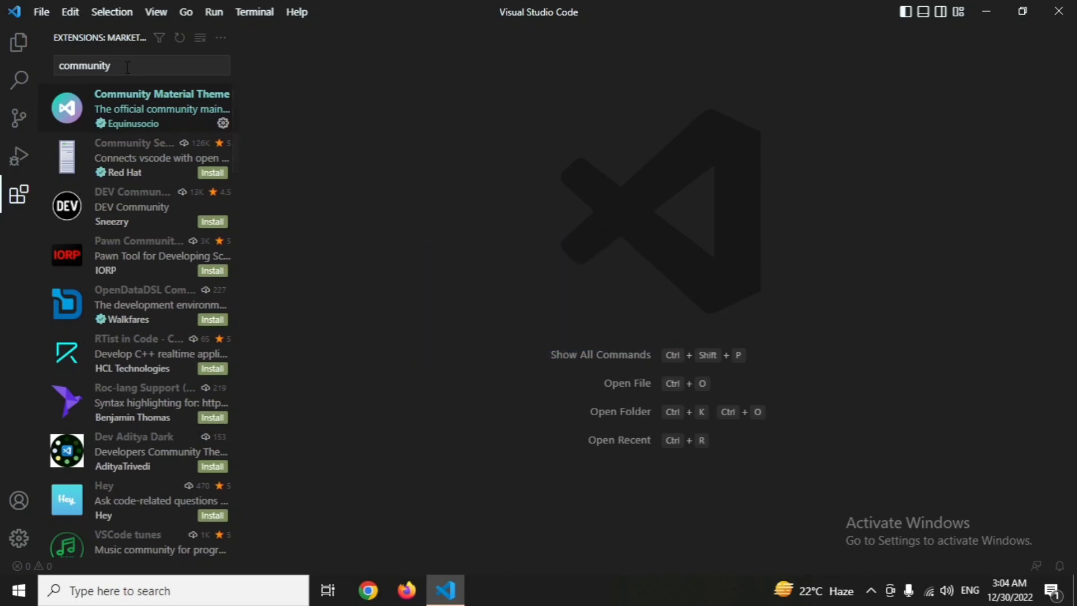
# Install the vscode-icons extension, set VSCode Icons as the file icon theme, and close the extension page.
pyautogui.hotkey('ctrl', 'a')
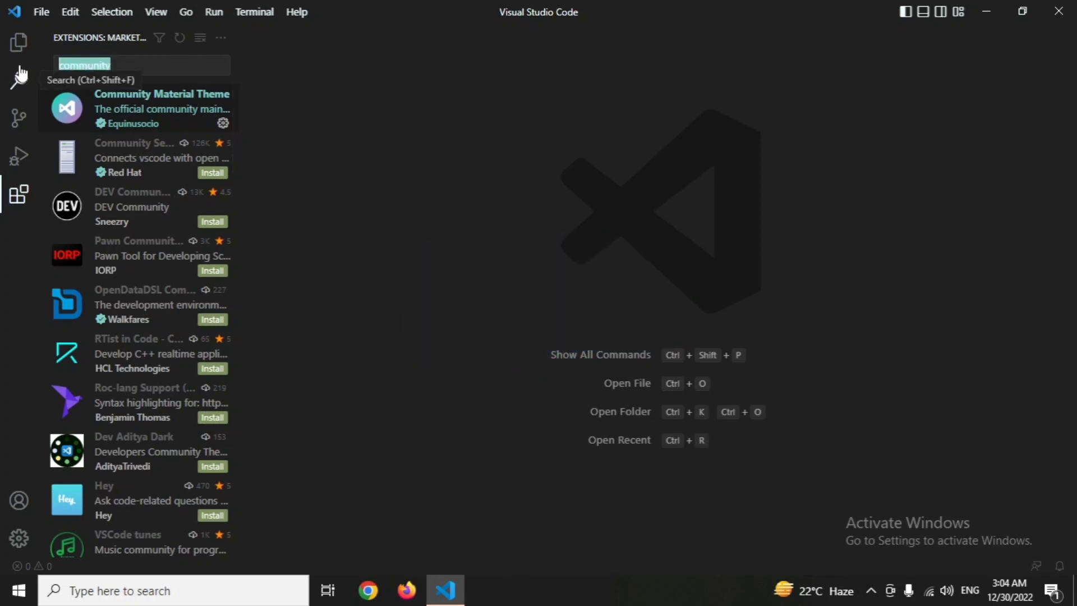
pyautogui.press('BackSpace')
pyautogui.write('vscode')
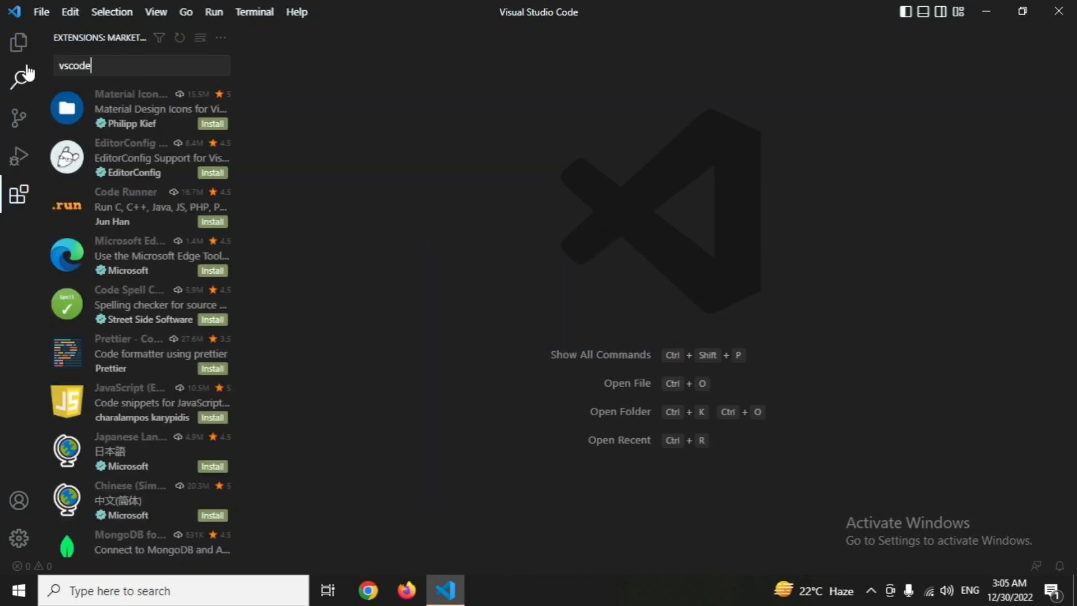
pyautogui.write('-icons')
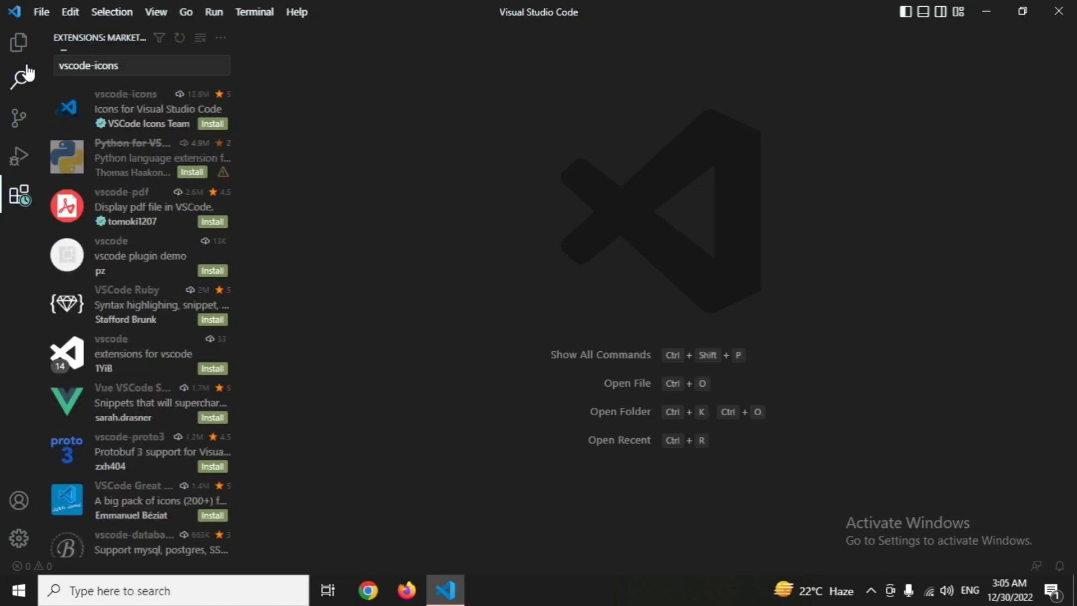
pyautogui.click(117, 110)
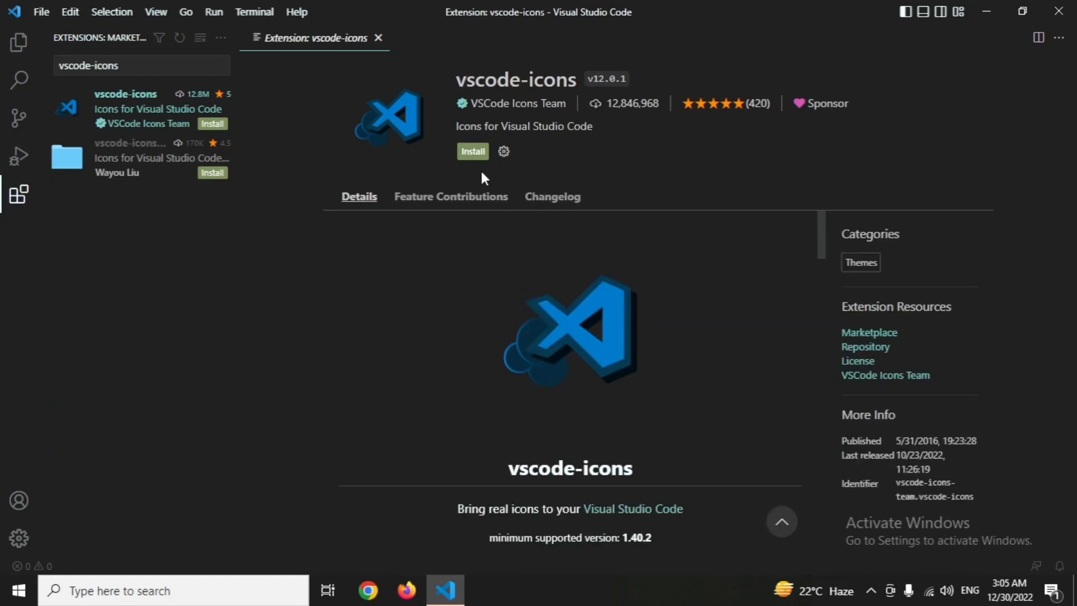
pyautogui.click(473, 151)
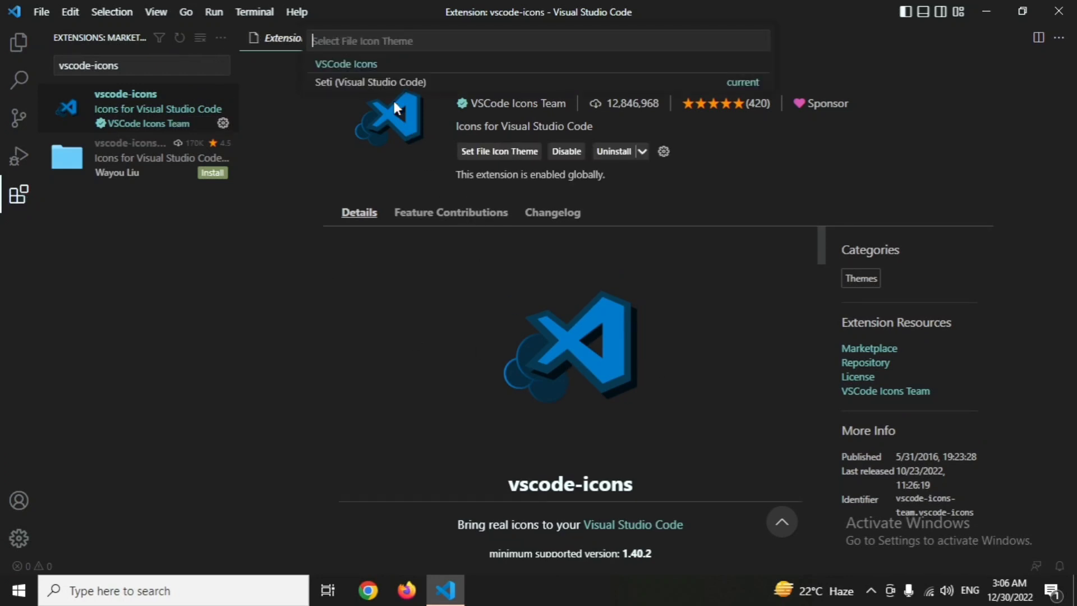
pyautogui.click(373, 65)
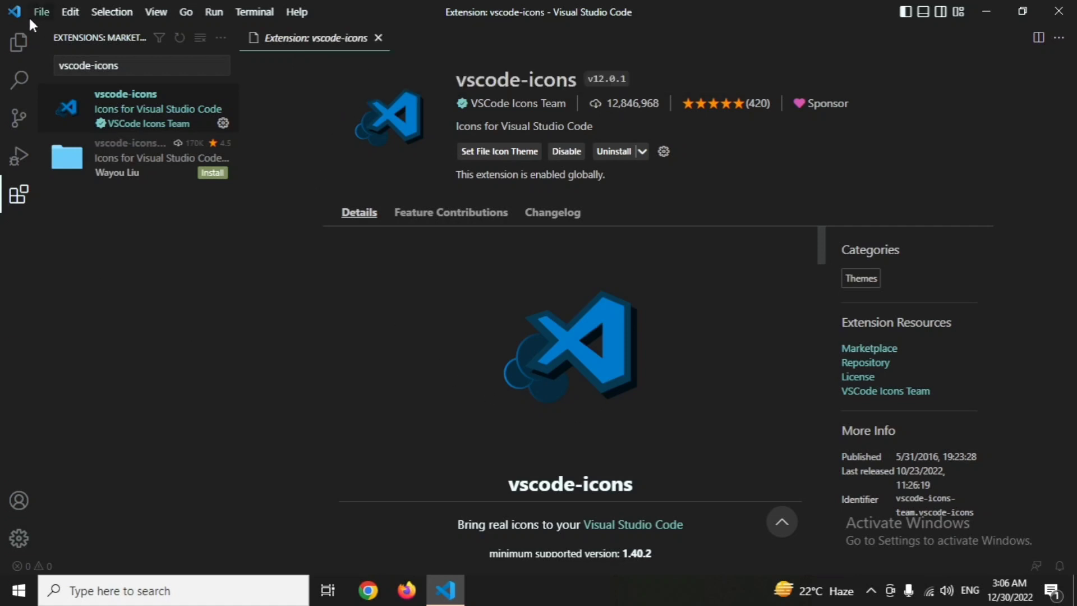
pyautogui.click(18, 42)
pyautogui.click(18, 42)
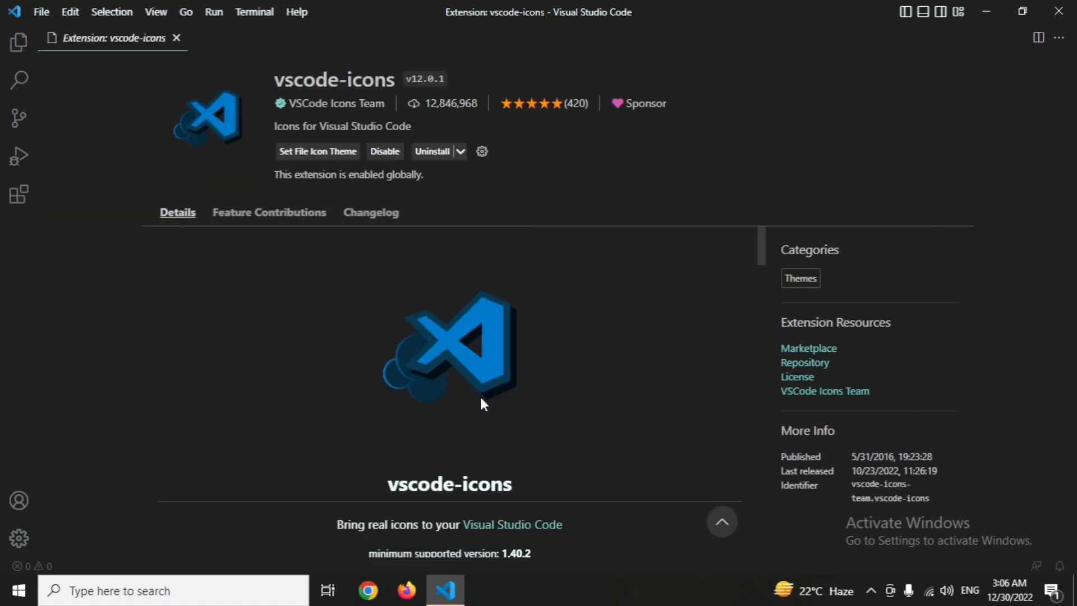
pyautogui.click(176, 37)
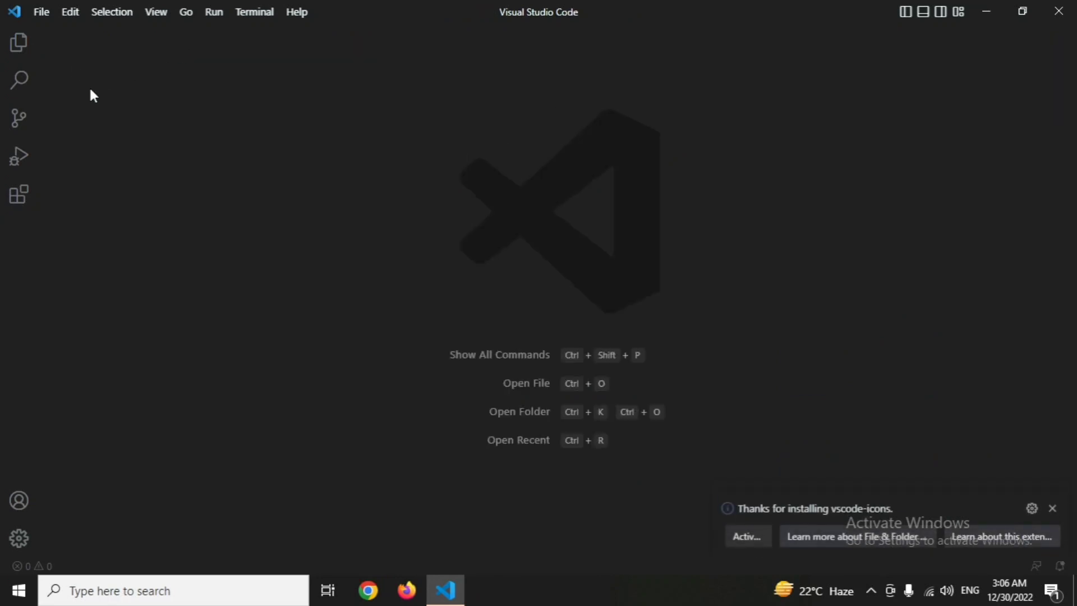
# Search the extensions marketplace for "live server" and install the Live Server v5.7.9 extension.
pyautogui.click(18, 195)
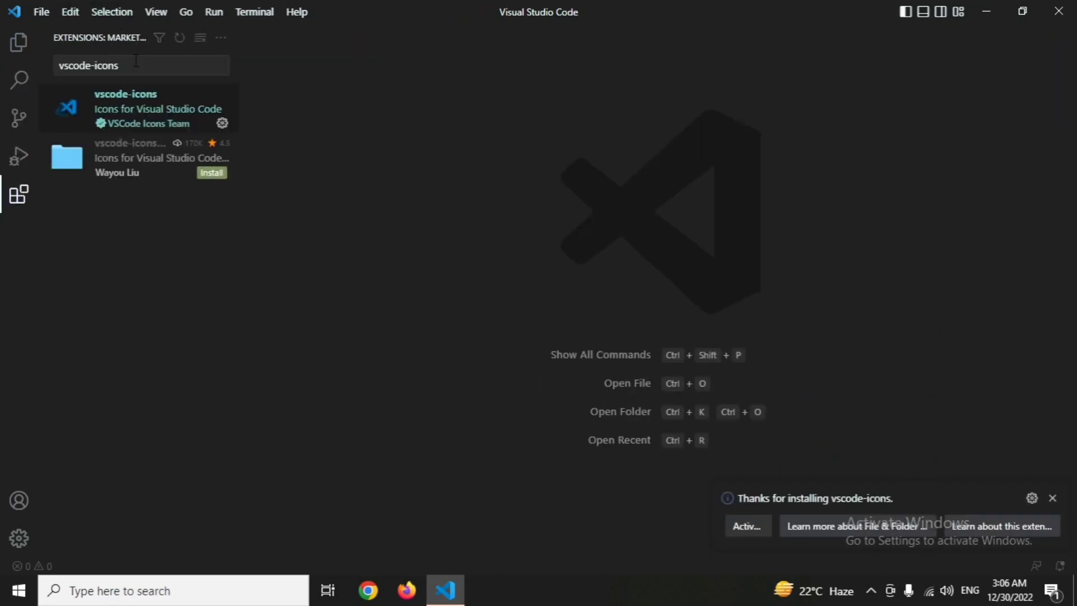
pyautogui.moveTo(136, 61); pyautogui.dragTo(51, 60)
pyautogui.write('live server')
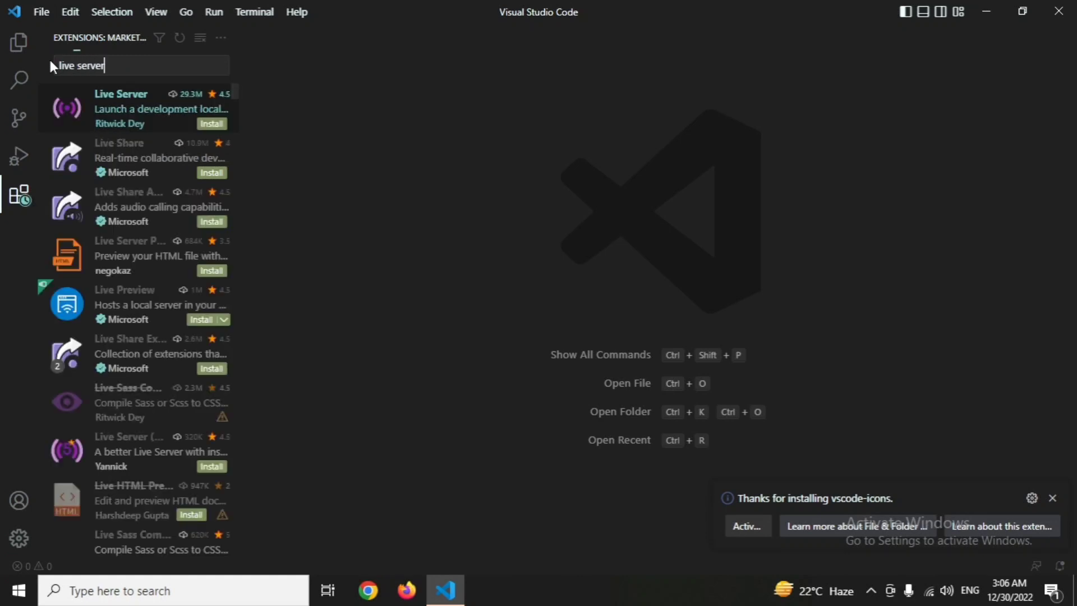
pyautogui.click(85, 104)
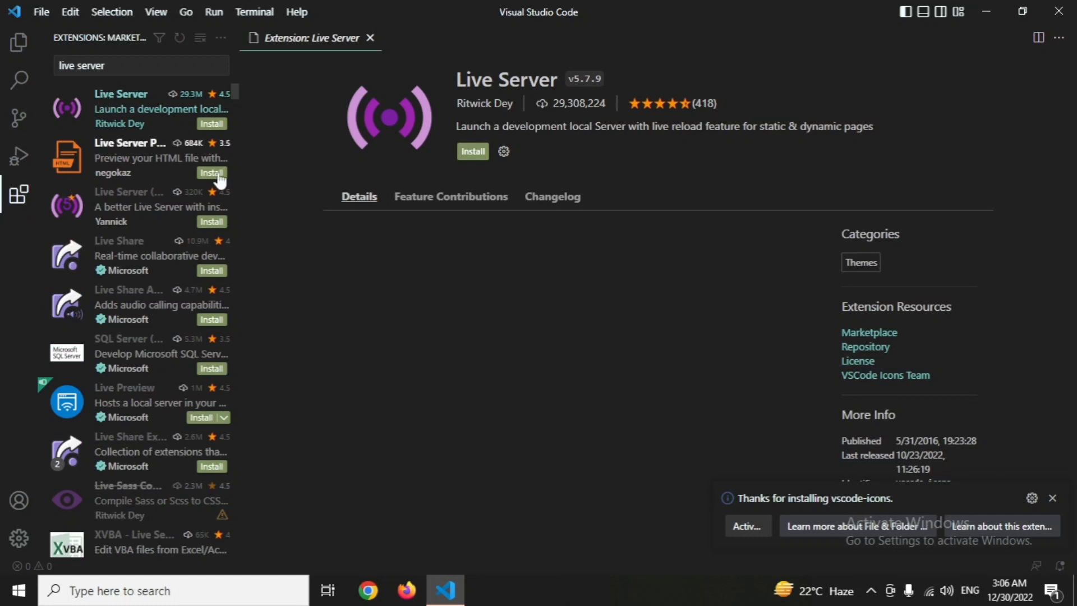
pyautogui.click(472, 152)
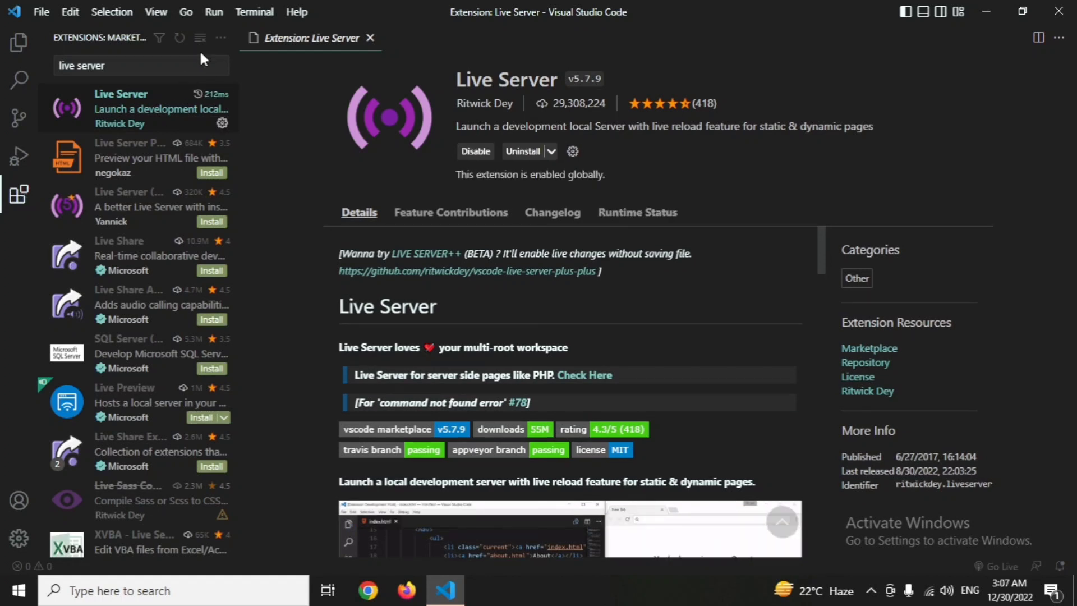
# Search the extensions marketplace for "auto rename tag" and install the Auto Rename Tag v0.1.10 extension.
pyautogui.tripleClick(156, 66)
pyautogui.write('a')
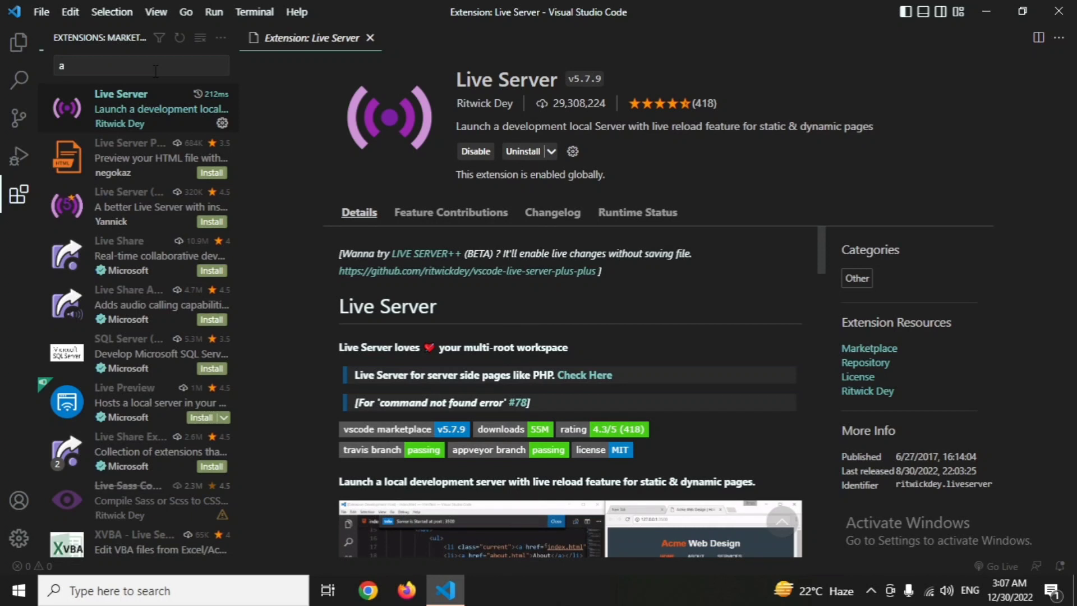
pyautogui.write('uto ')
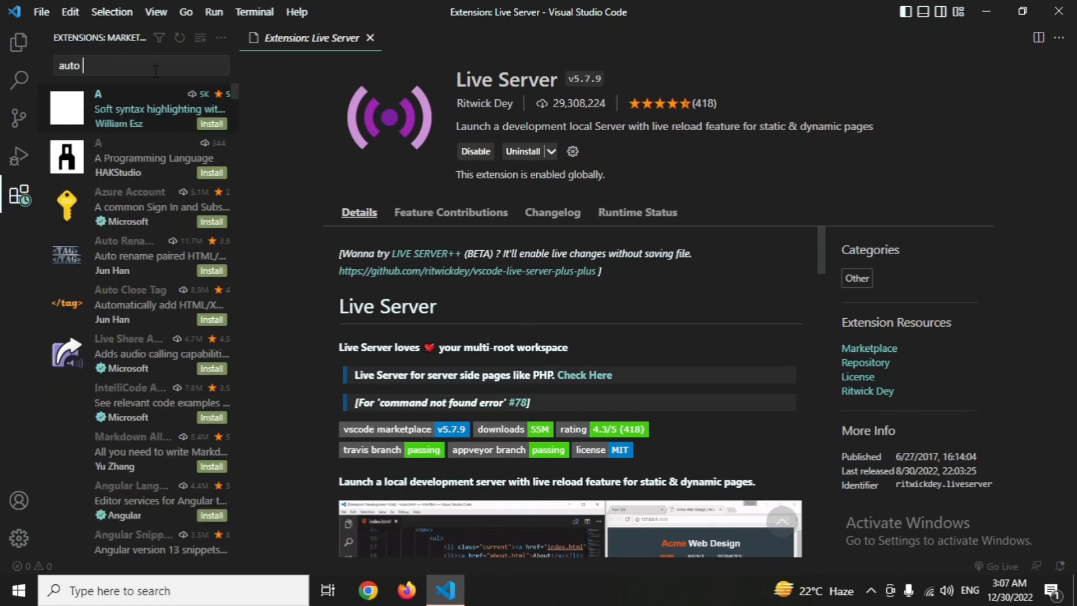
pyautogui.write('rename')
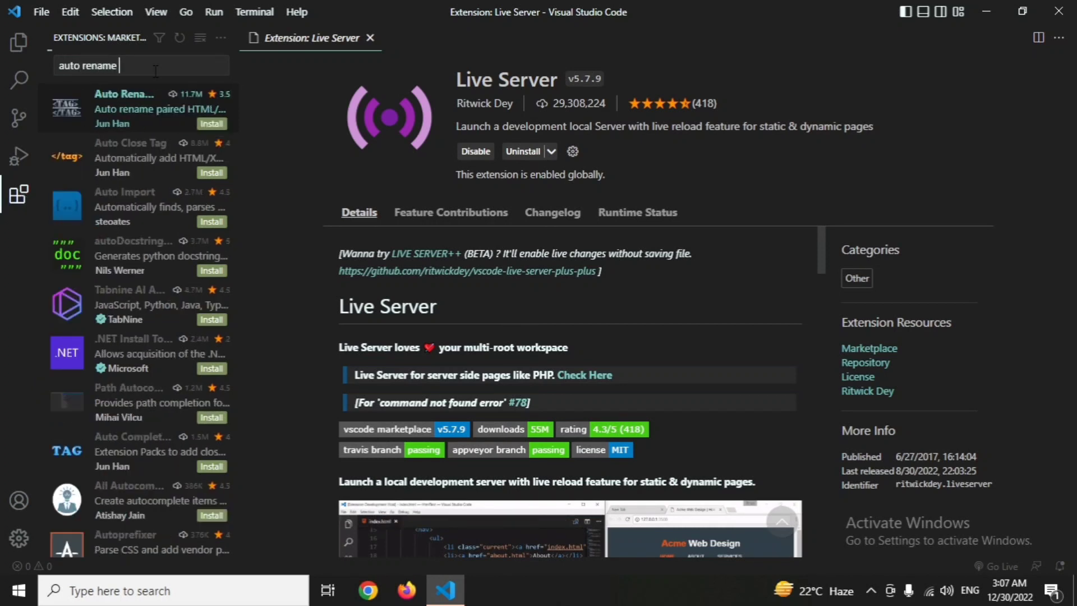
pyautogui.write(' tag')
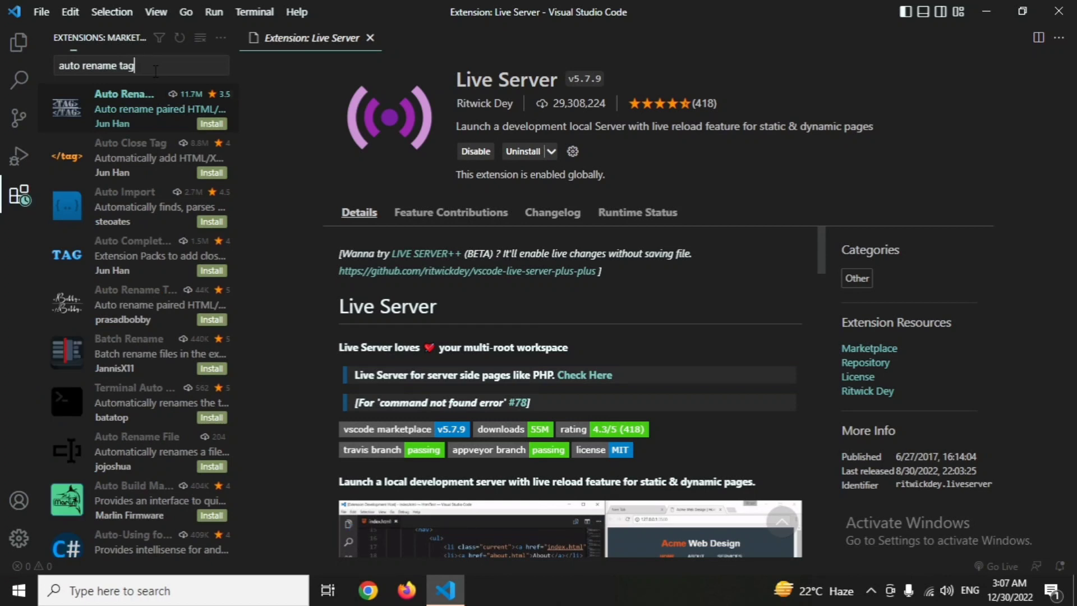
pyautogui.click(92, 106)
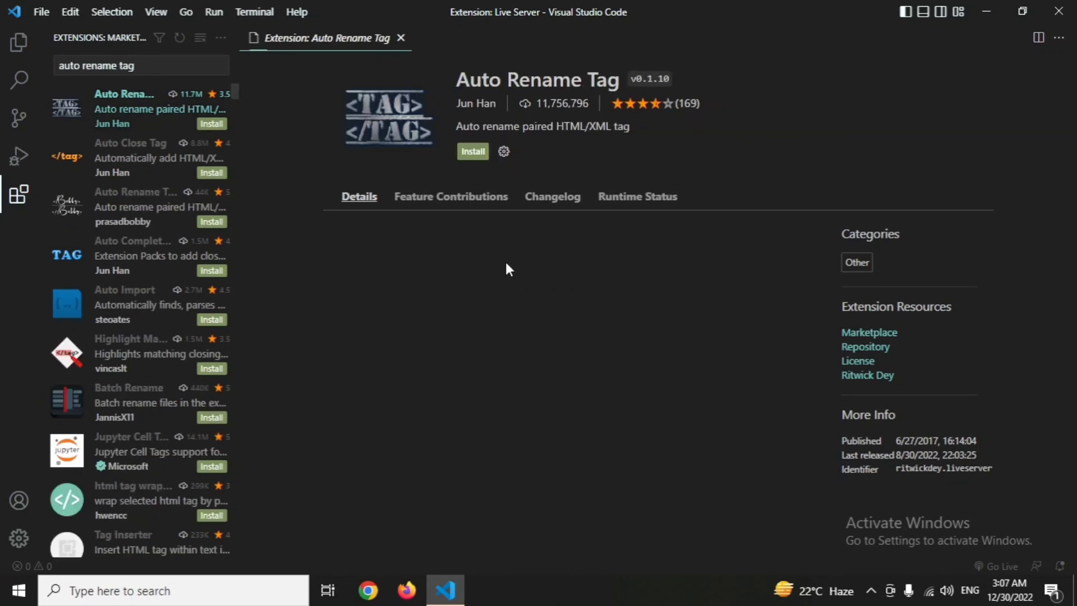
pyautogui.click(476, 154)
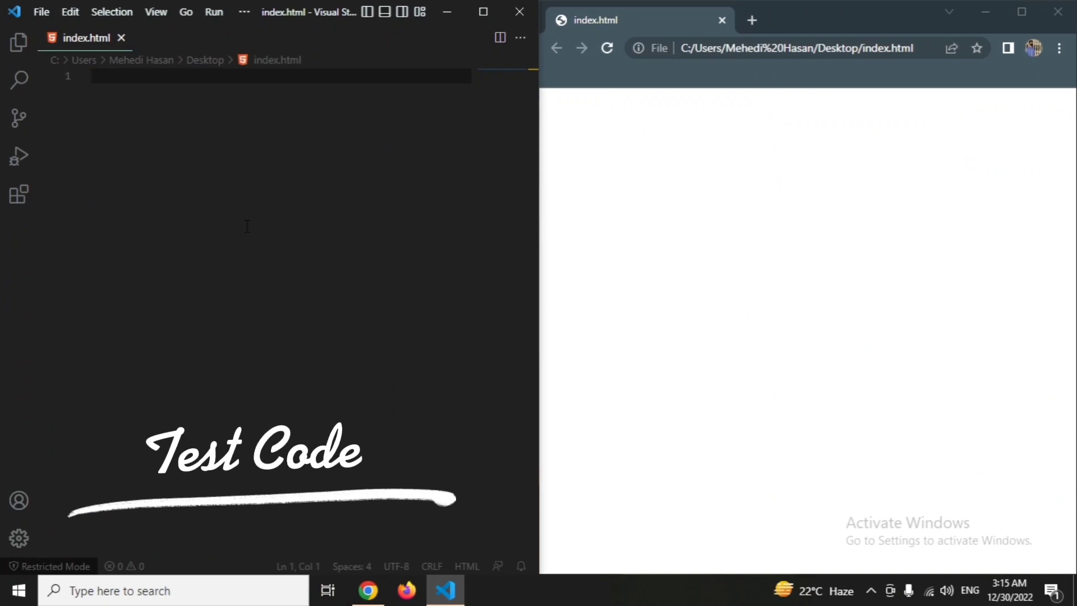
# Insert the HTML boilerplate into index.html using the "!" Emmet abbreviation and add blank lines inside the body element.
pyautogui.write('!')
pyautogui.press('Tab')
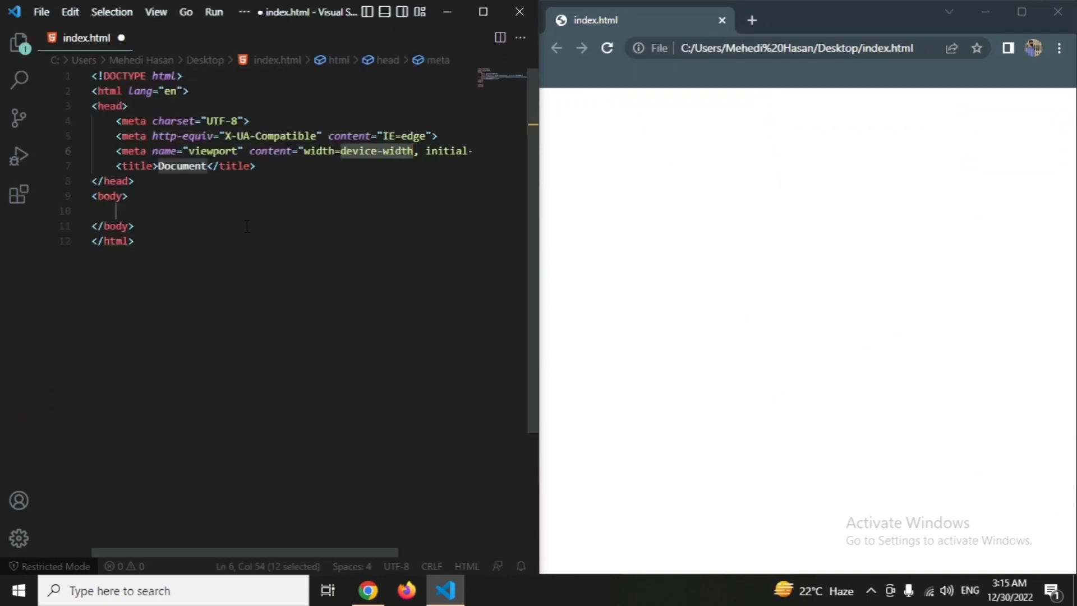
pyautogui.click(239, 216)
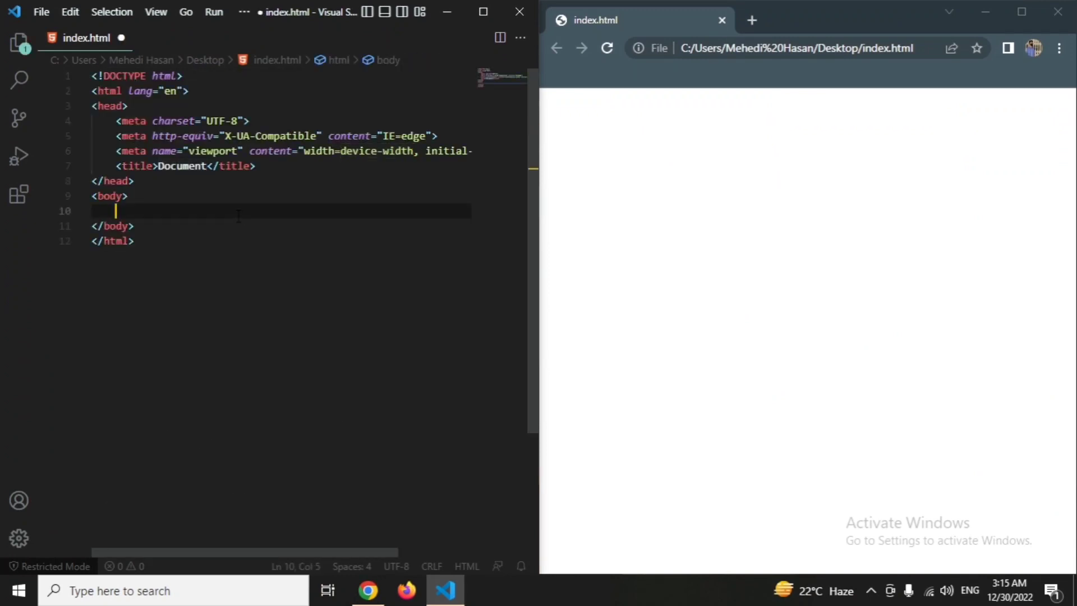
pyautogui.press('Return')
pyautogui.press('Return')
pyautogui.press('Up')
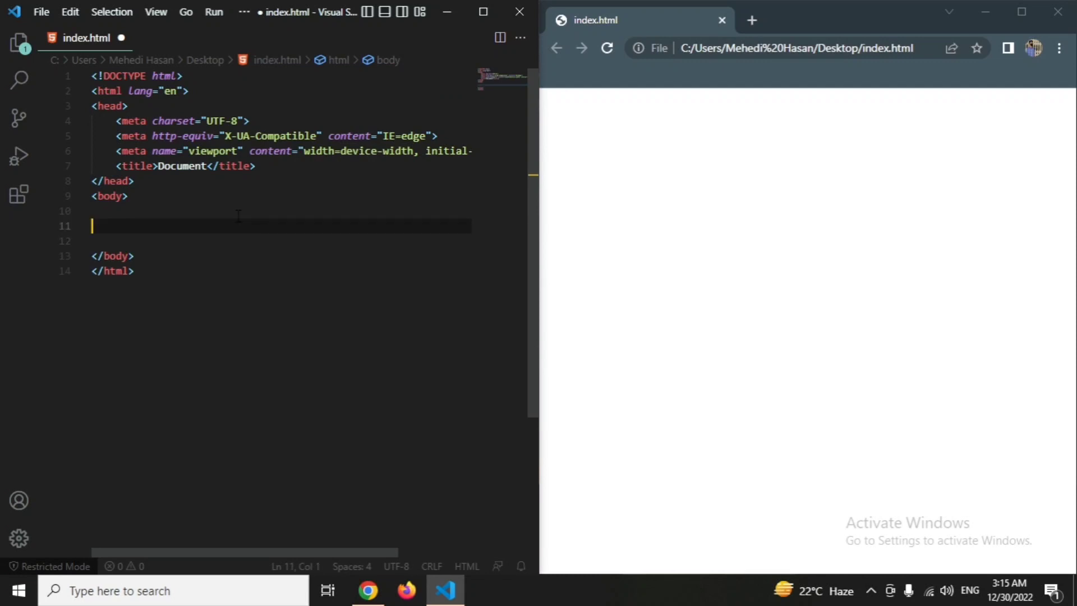
pyautogui.press('Return')
pyautogui.press('Up')
pyautogui.press('Return')
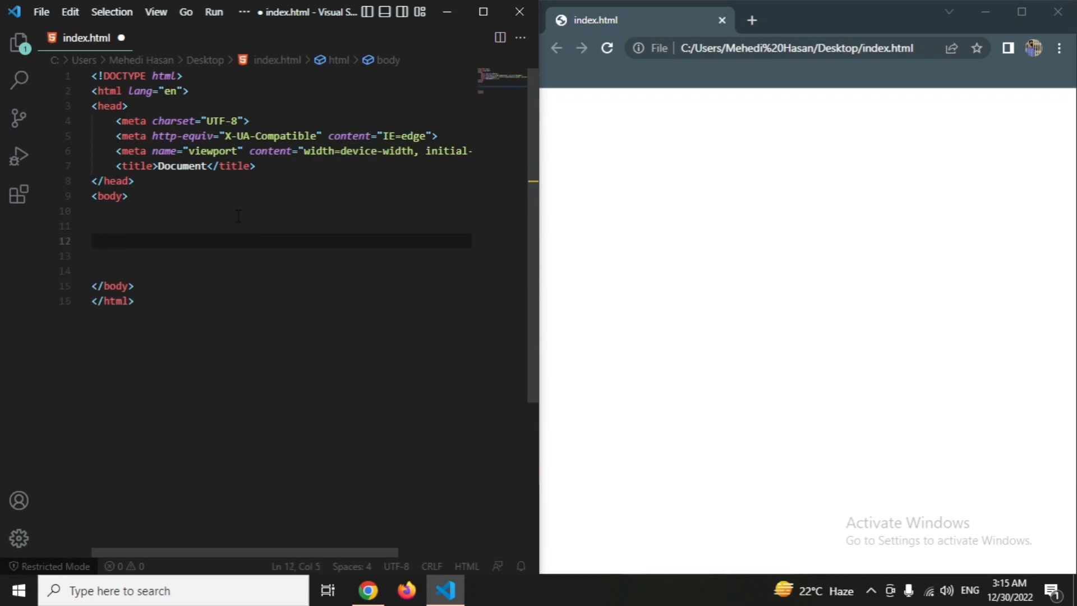
# Add an h1 element on line 12 of the body containing the text "Hello World!" on its own line.
pyautogui.write('h1')
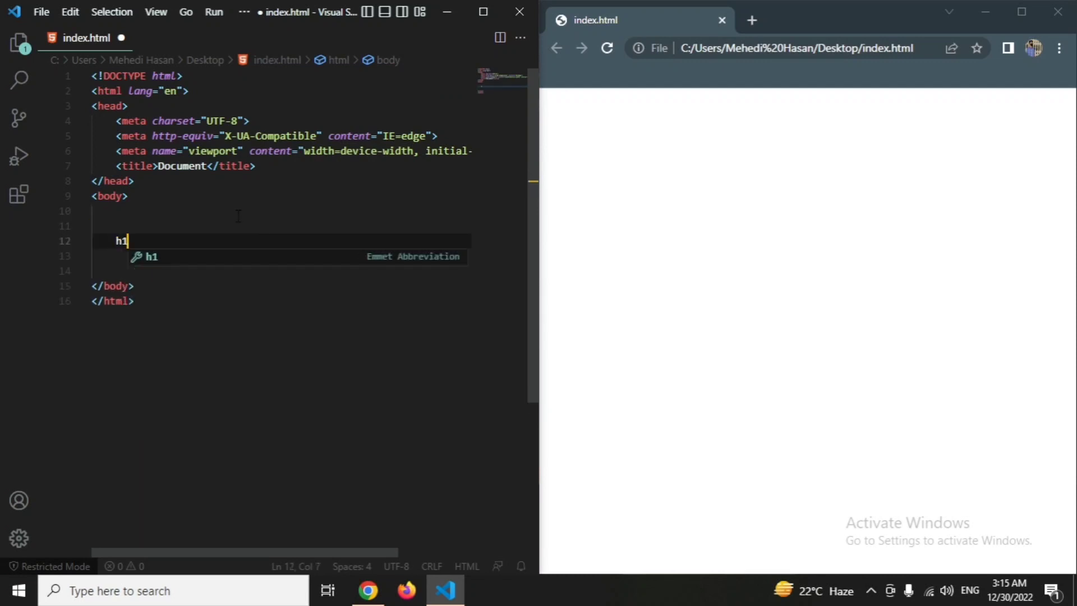
pyautogui.press('Tab')
pyautogui.press('Return')
pyautogui.write('He')
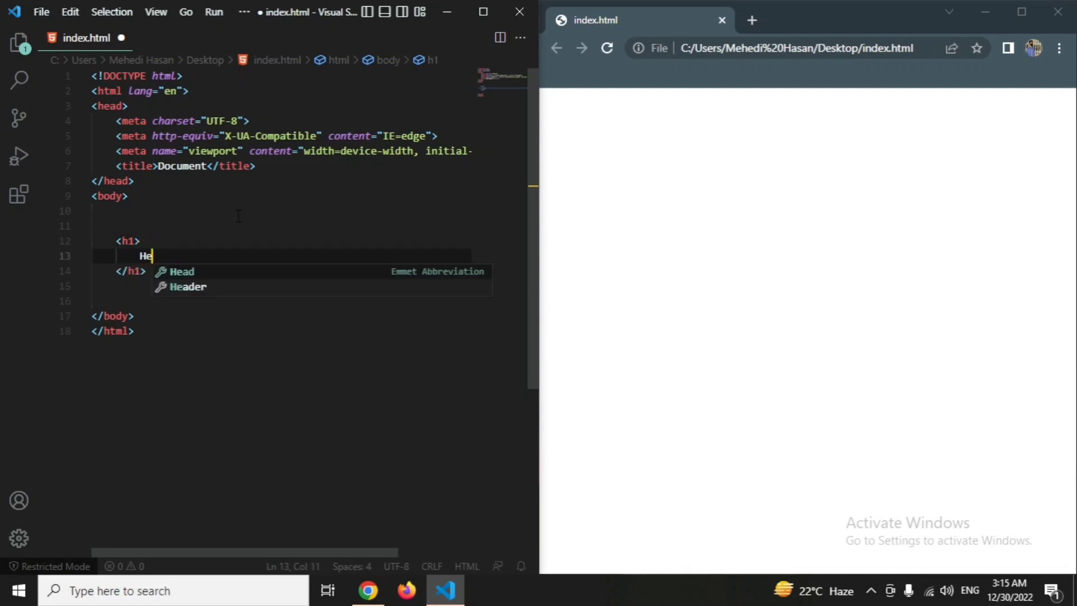
pyautogui.write('llo Wo')
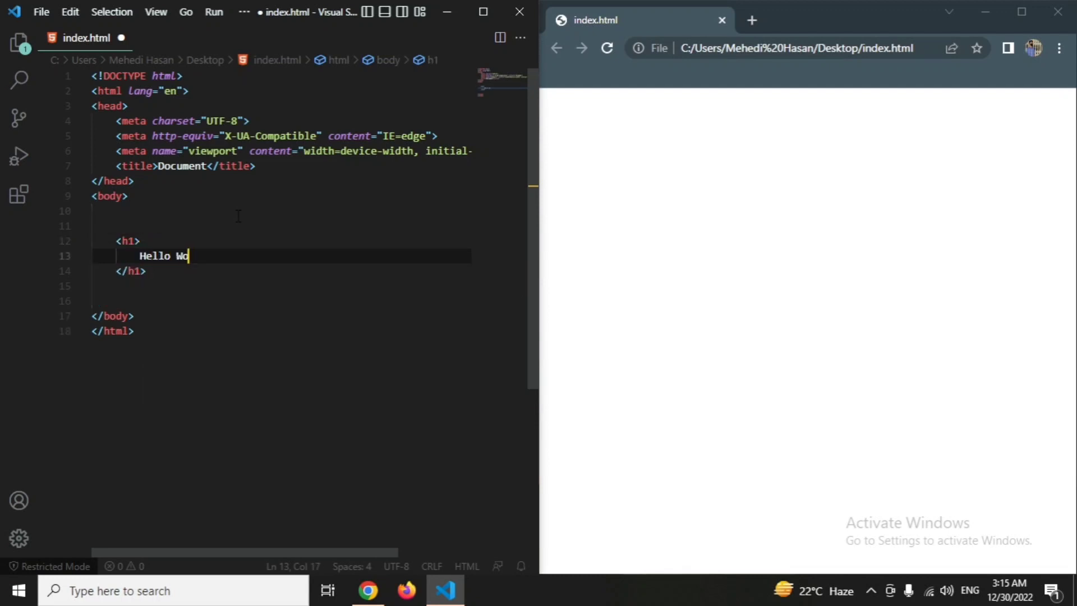
pyautogui.write('rld!')
# Save index.html, switch to Chrome, and reload the page to show the edited file.
pyautogui.hotkey('ctrl', 's')
pyautogui.click(708, 279)
pyautogui.press('F5')
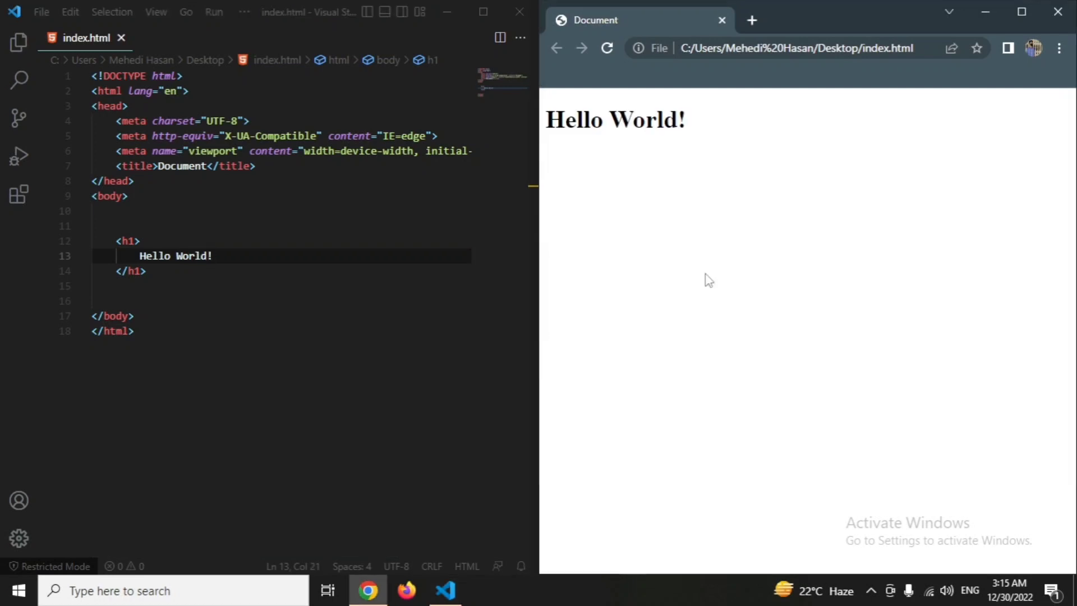